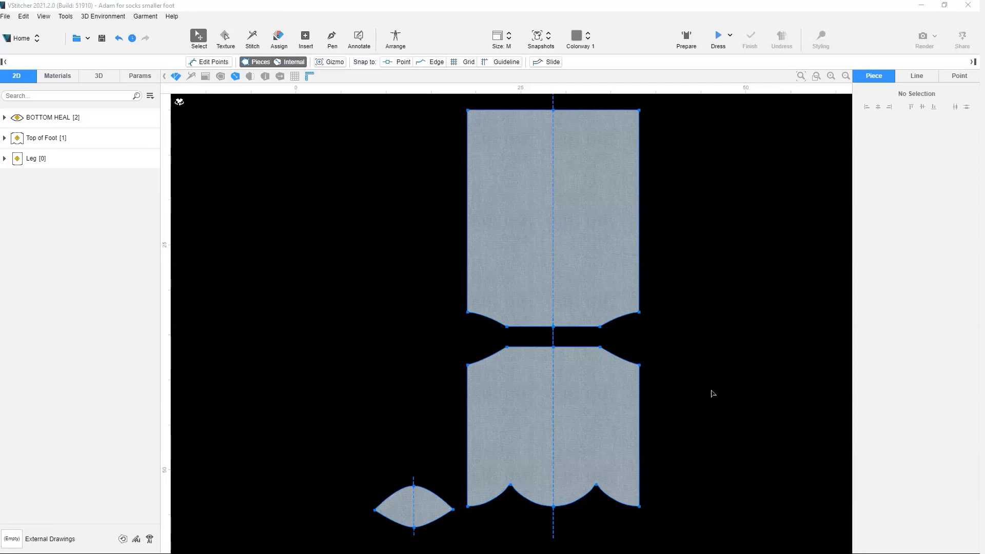
Cancel the inner symmetry of the Leg, Top of Foot and BOTTOM HEAL pieces, keeping both halves
left_click(623, 277)
left_click(605, 413, "shift")
left_click(422, 509, "shift")
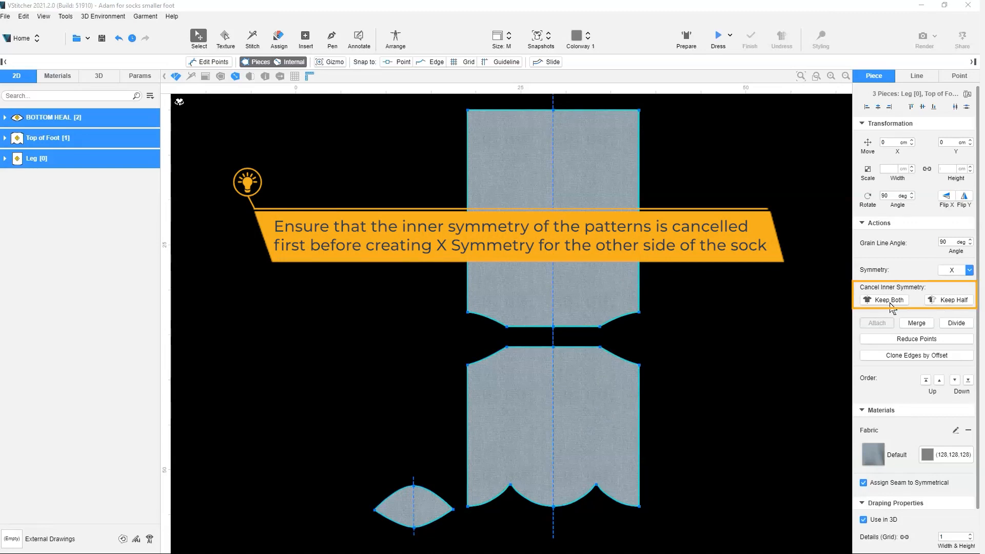
left_click(889, 303)
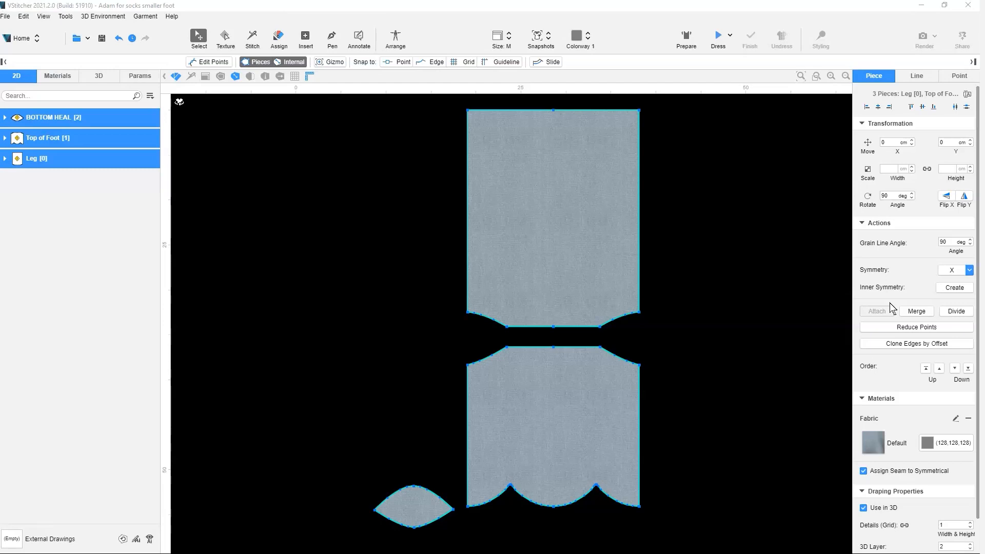
Draw vertical internal centre lines from top to bottom on the Leg and Top of Foot pieces with the Pen tool
left_click(333, 37)
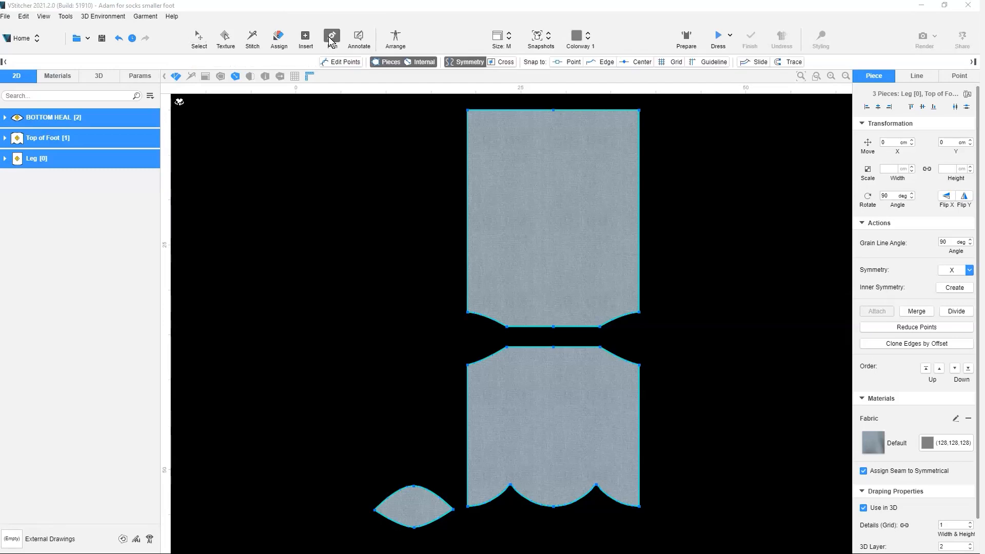
left_click(553, 110)
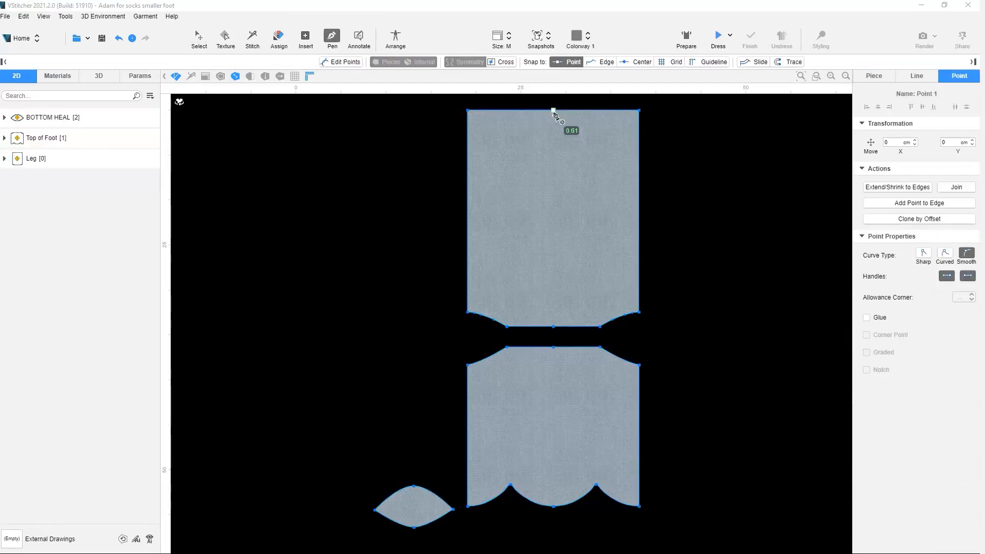
double_click(553, 326)
left_click(553, 347)
double_click(553, 506)
key("Escape")
Save the Leg piece's centre line as a ruler named CF Band
left_click(553, 175)
left_click(936, 251)
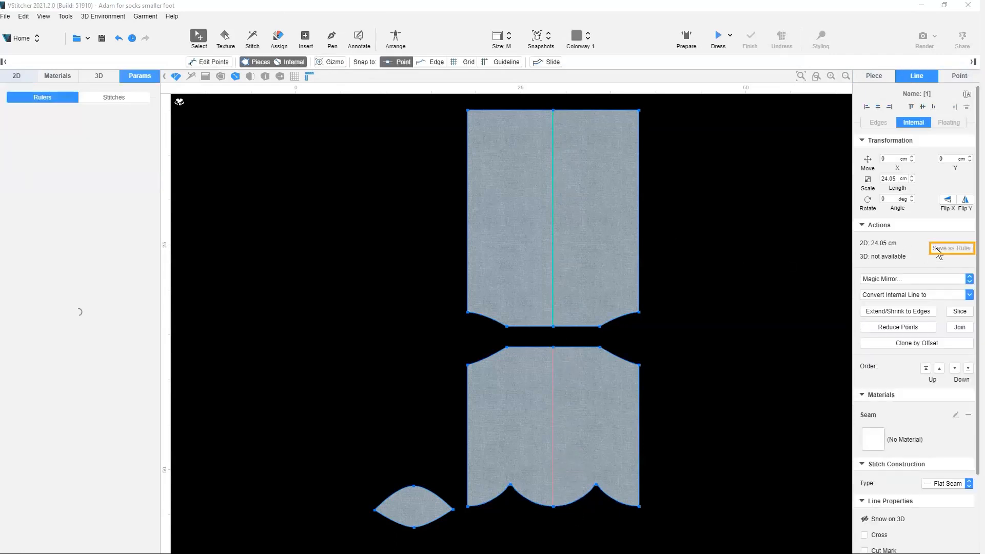
double_click(24, 144)
type("CF")
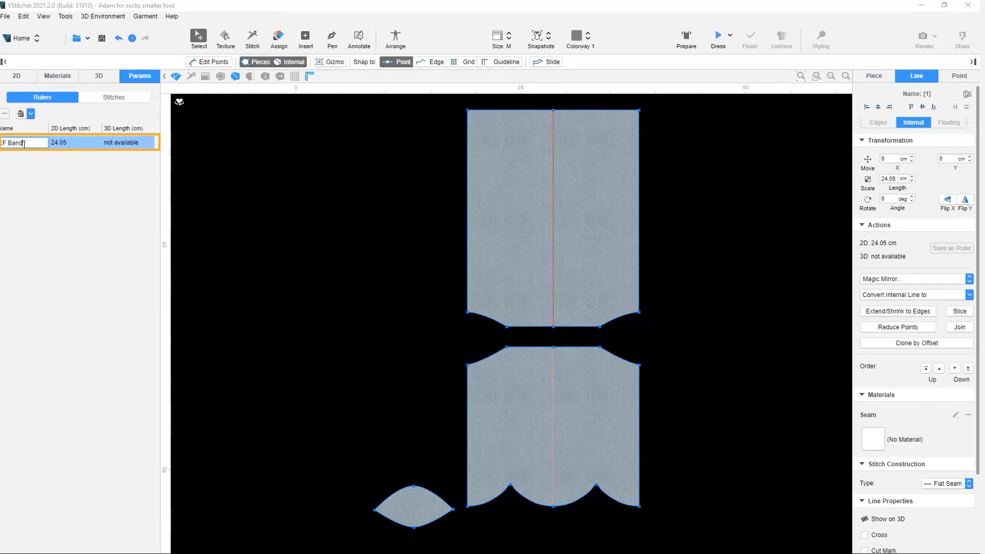
key("Return")
Save the Top of Foot piece's centre line as a ruler named CF Foot
left_click(554, 396)
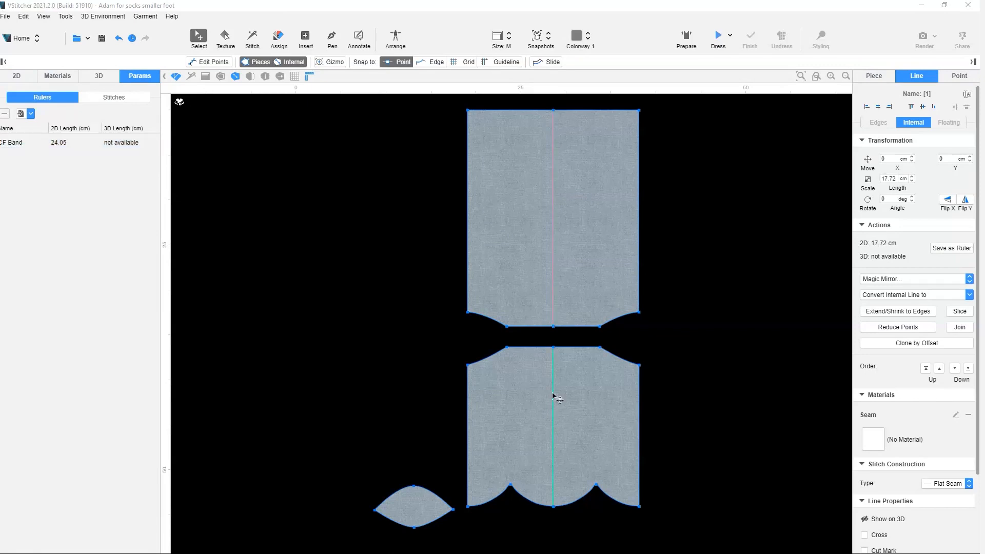
left_click(949, 249)
left_click(7, 144)
double_click(6, 143)
type("CF ")
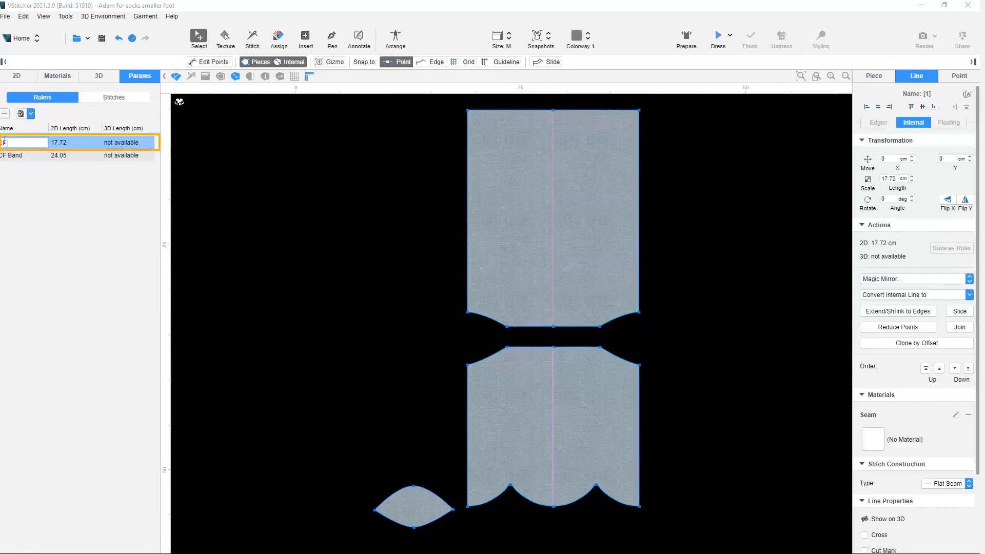
type("Foot")
key("Return")
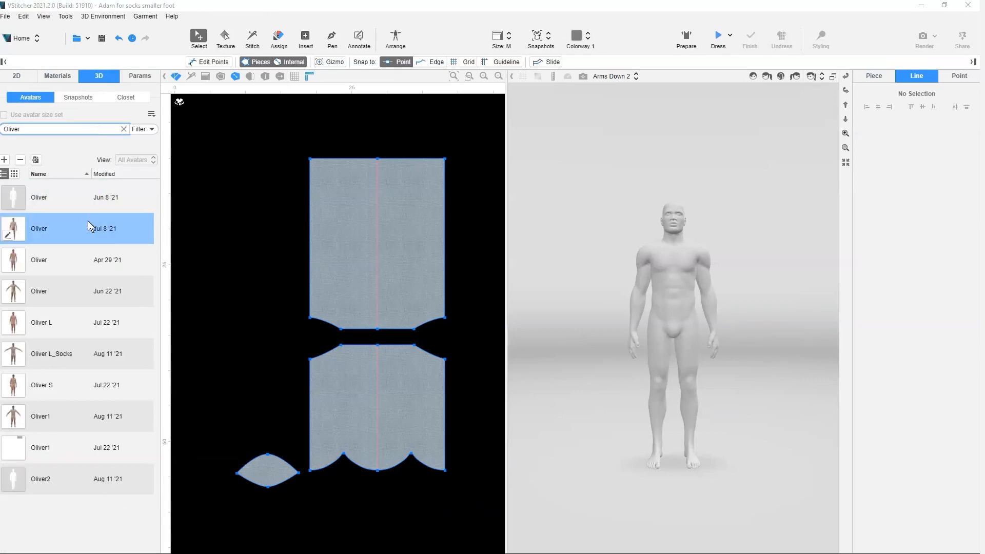
Load the Oliver avatar dated Jul 8 '21, open its editable body measurements, and leave the avatar editor
double_click(87, 226)
right_click(681, 296)
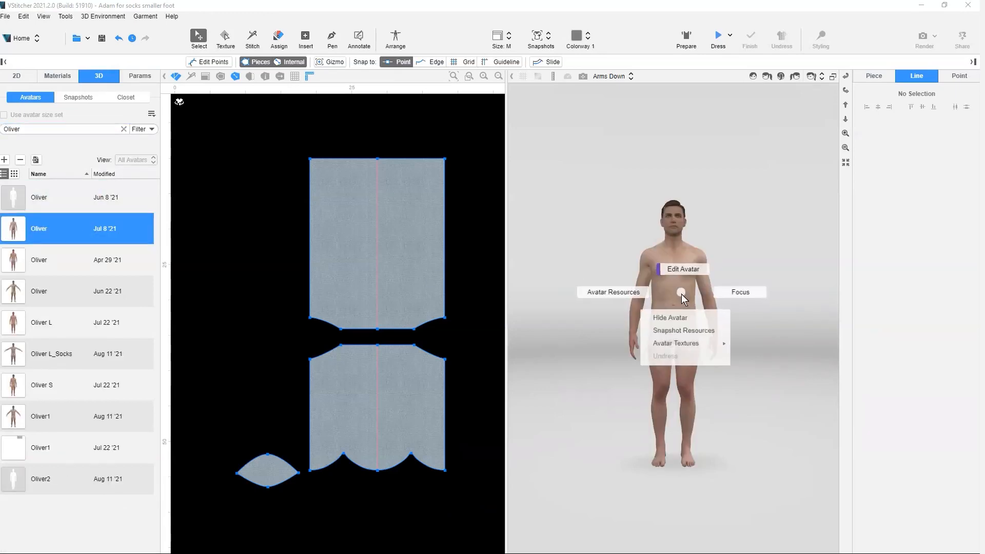
left_click(691, 276)
left_click(528, 323)
left_click(944, 181)
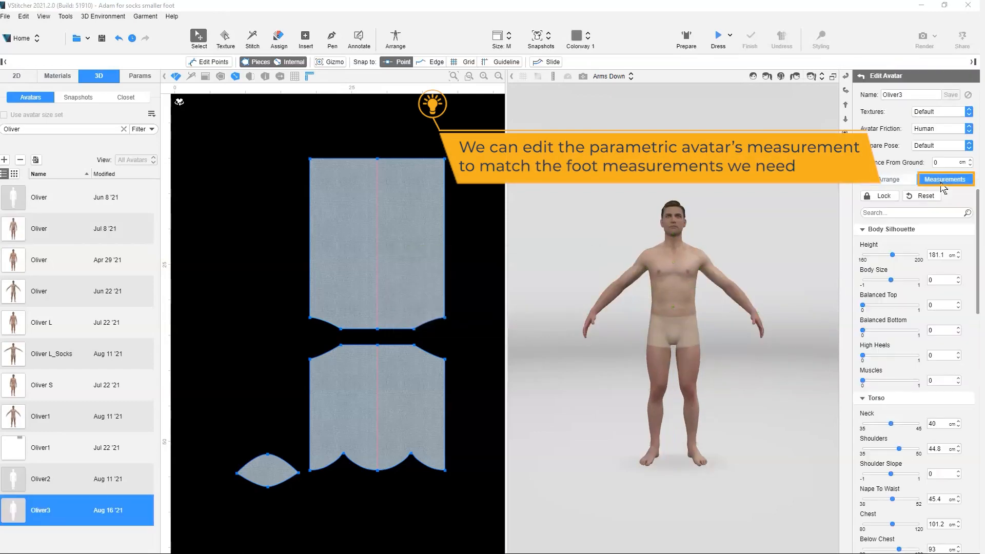
left_click(861, 77)
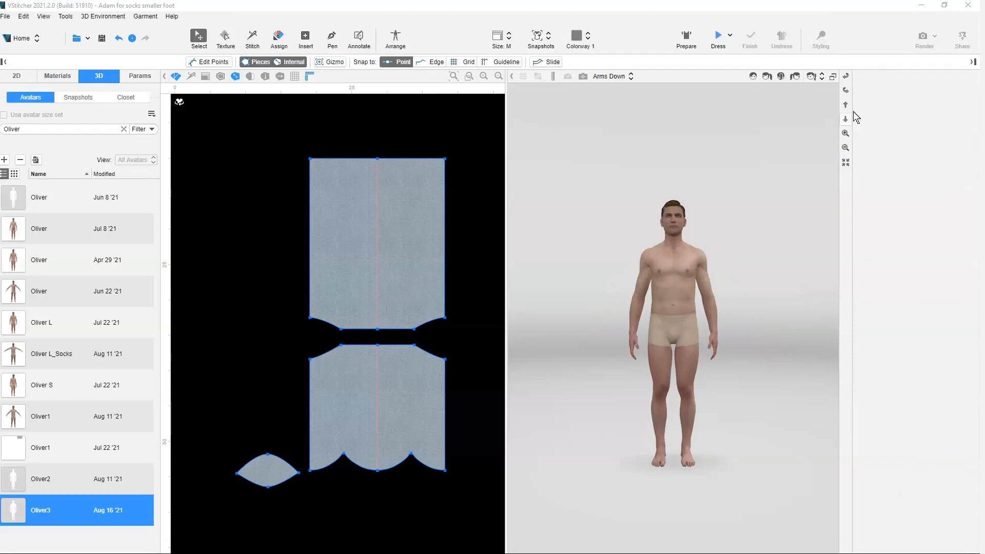
Save a close-up, angled camera view of the avatar's lower legs and feet as 3/4
left_click(823, 82)
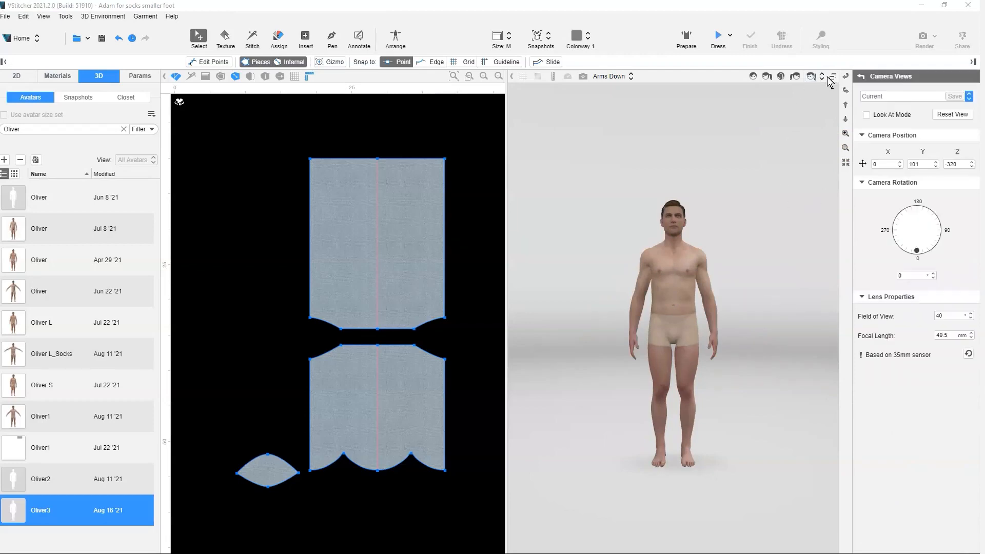
left_click(842, 119)
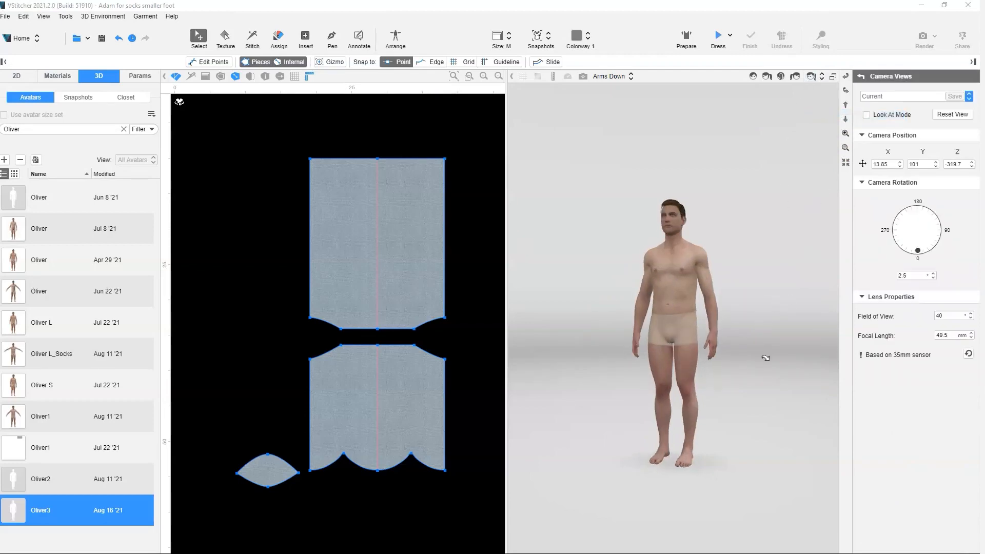
scroll(765, 355, "up", 4)
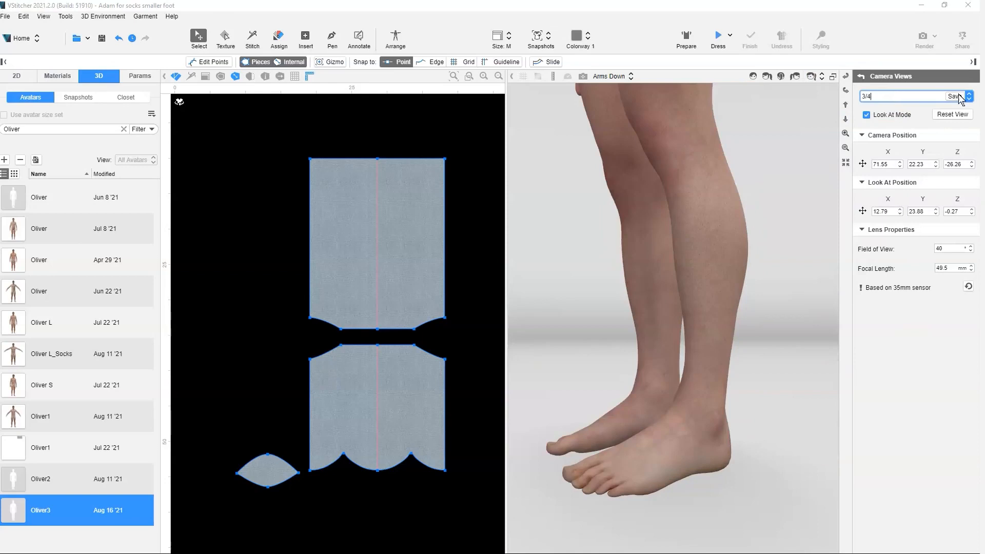
left_click(957, 97)
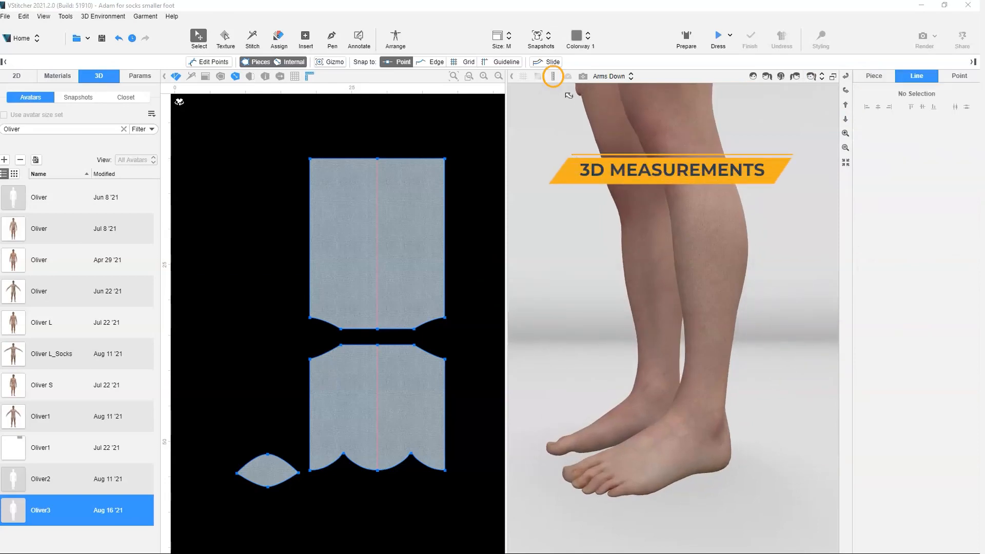
Set the Mid Calf, CF, CB, Ankles and Side Seam 3D measurements to always show on the avatar
left_click(553, 76)
left_click(368, 237)
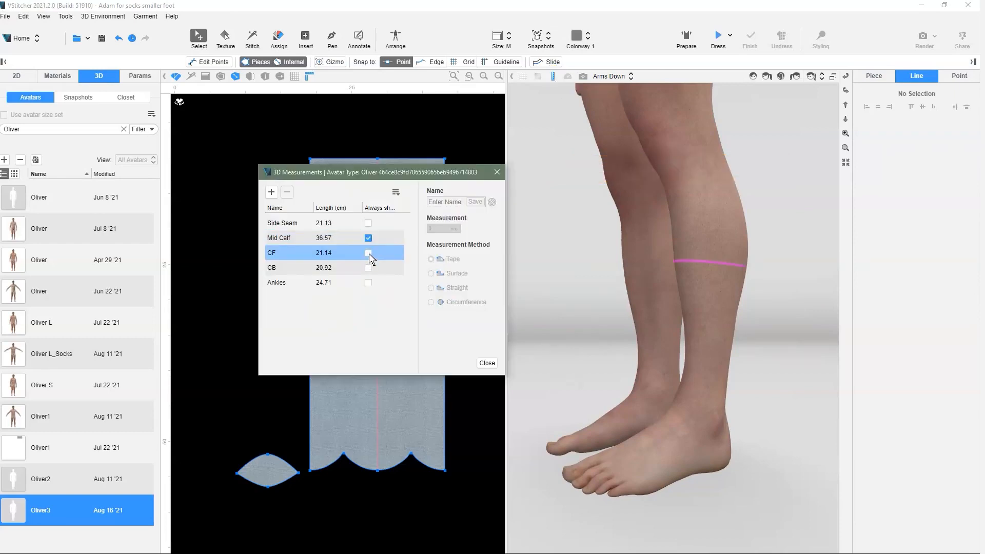
left_click(368, 268)
left_click(368, 282)
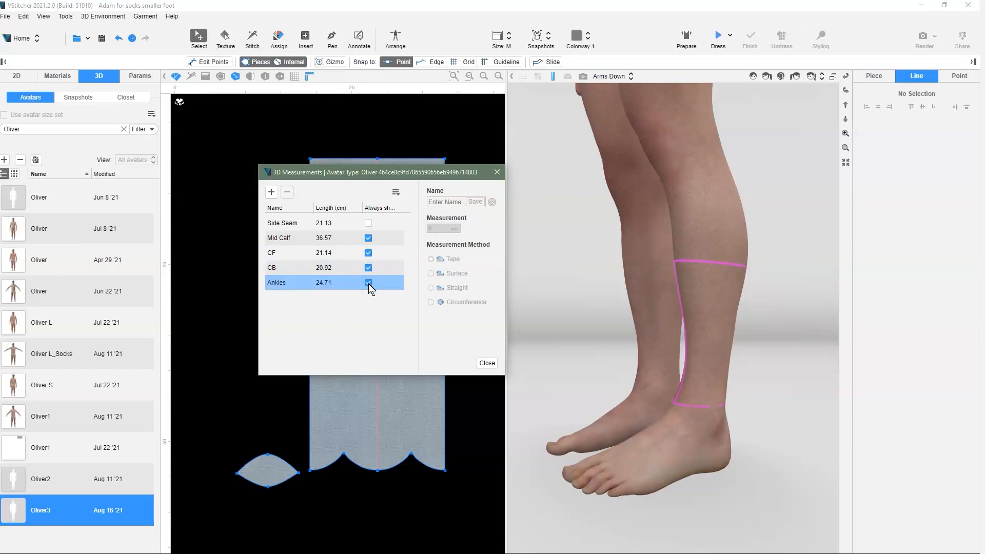
left_click(368, 223)
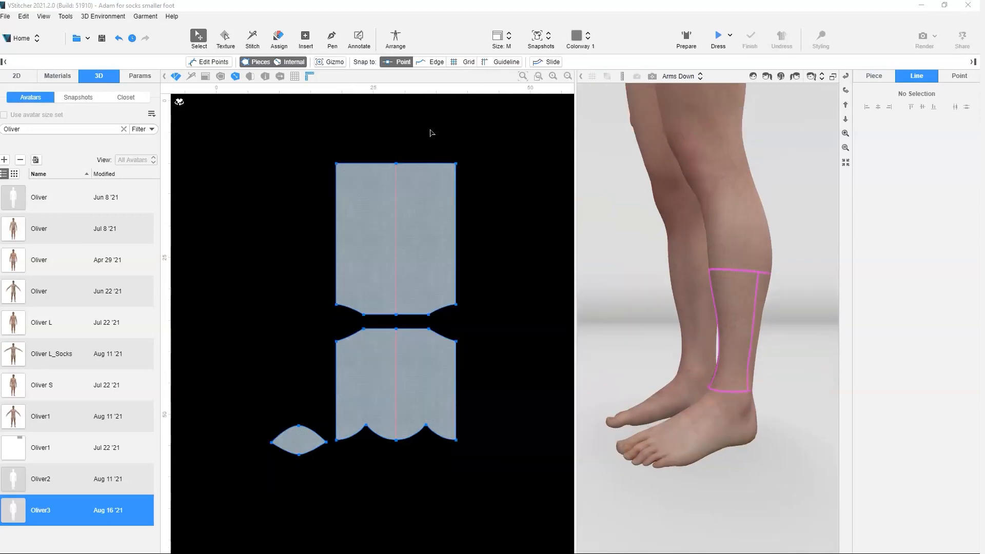
Arrange the Leg piece on the left lower leg as a Rounded cluster and prepare it in 3D
left_click(403, 42)
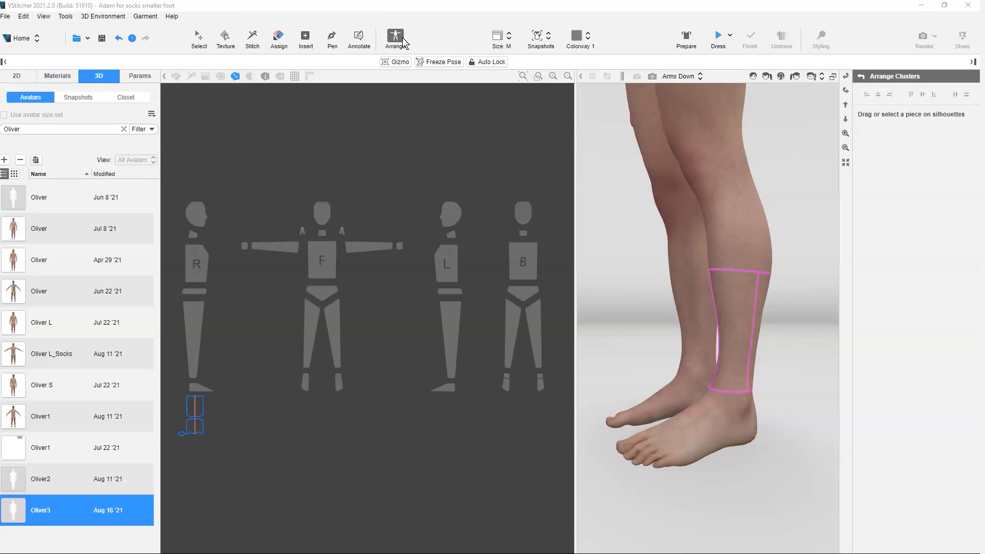
left_click_drag(195, 407, 449, 362)
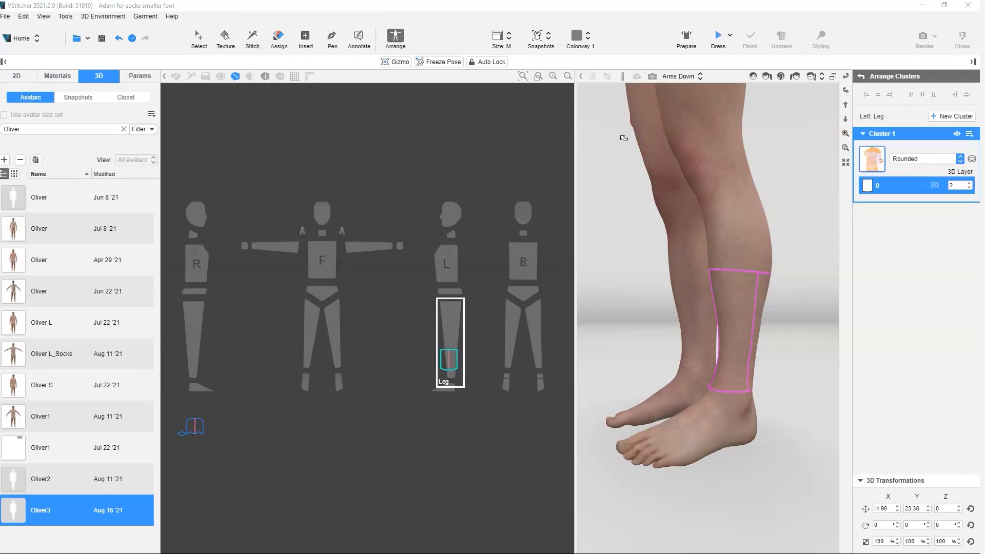
left_click(686, 37)
key("Up")
left_click_drag(784, 300, 743, 330, "alt")
left_click_drag(631, 387, 686, 330)
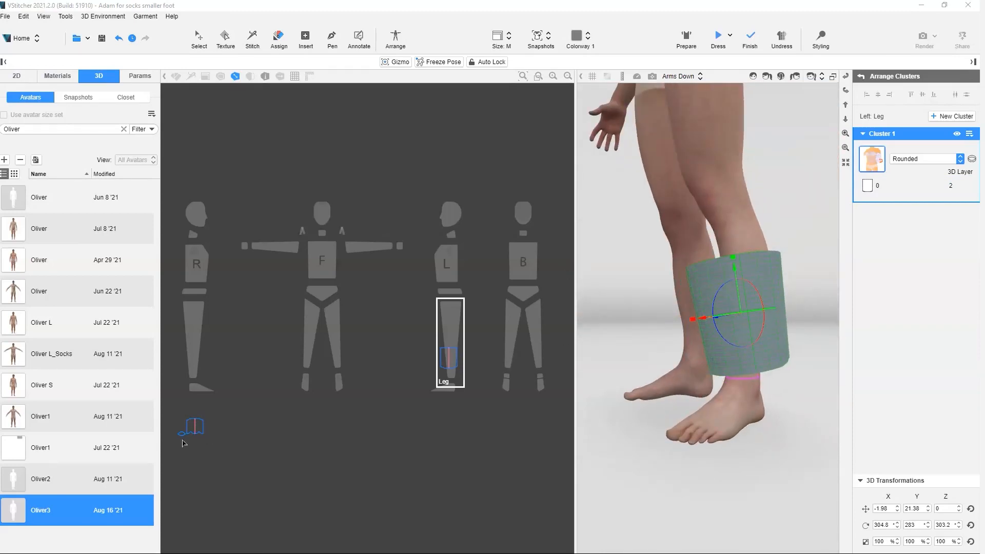
Arrange the Top of Foot piece on the front left foot and change its cluster shape to Foot
left_click_drag(195, 436, 345, 386)
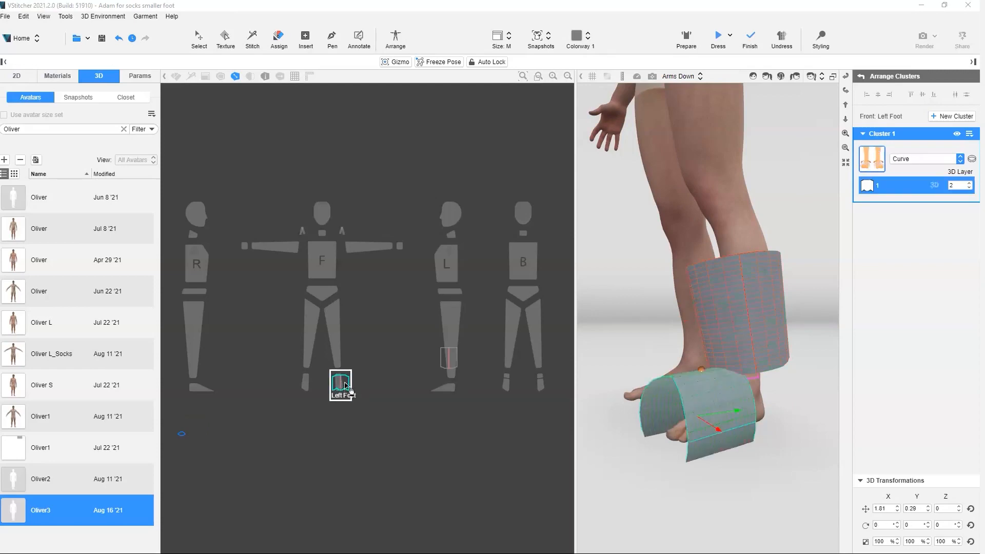
left_click(910, 159)
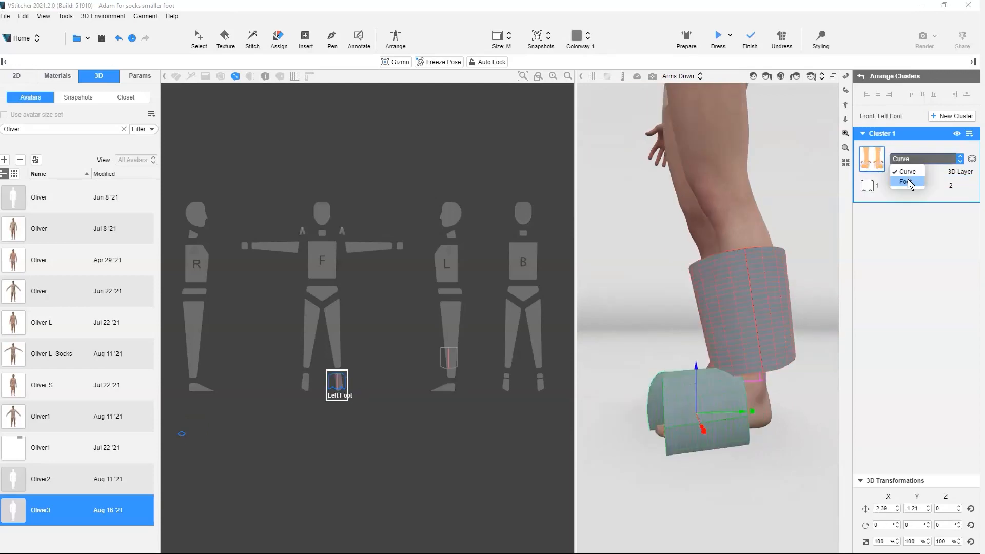
left_click(909, 183)
right_click_drag(734, 413, 698, 410)
right_click_drag(785, 321, 714, 324)
Arrange the heel piece on the back of the left foot and adjust the 3D placement so it sits behind the heel
left_click_drag(181, 434, 508, 385)
left_click_drag(772, 496, 781, 356)
right_click_drag(781, 357, 718, 362)
left_click_drag(726, 412, 750, 412)
left_click_drag(710, 364, 701, 430)
right_click_drag(646, 363, 843, 408)
left_click_drag(760, 472, 751, 470)
right_click_drag(623, 359, 710, 331)
left_click_drag(797, 354, 826, 319)
right_click_drag(787, 372, 787, 332)
left_click_drag(753, 408, 800, 408)
right_click_drag(785, 384, 648, 297)
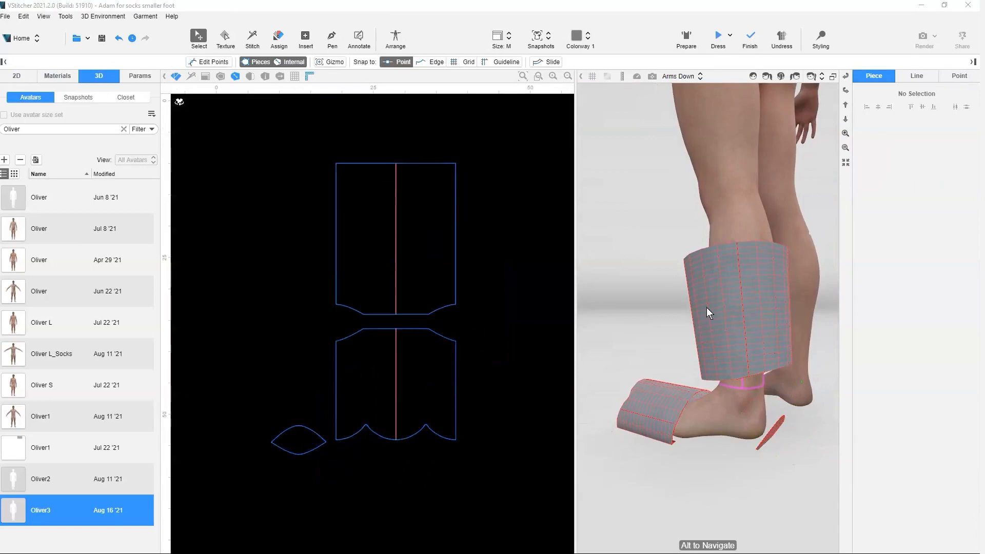
Stitch both halves of the Top of Foot piece's straight upper edge to the matching halves of the Leg piece's lower edge
left_click(252, 44)
left_click(413, 329)
left_click(401, 314)
left_click(379, 329)
left_click(371, 314)
Stitch the adjacent scallop edges at the toe end of the Top of Foot piece together in two pairs
left_click(413, 435)
left_click(439, 435)
left_click(380, 435)
left_click(352, 438)
Stitch the heel piece's two upper edges to the curved lower corner edges of the Leg piece
right_click_drag(792, 430, 760, 343)
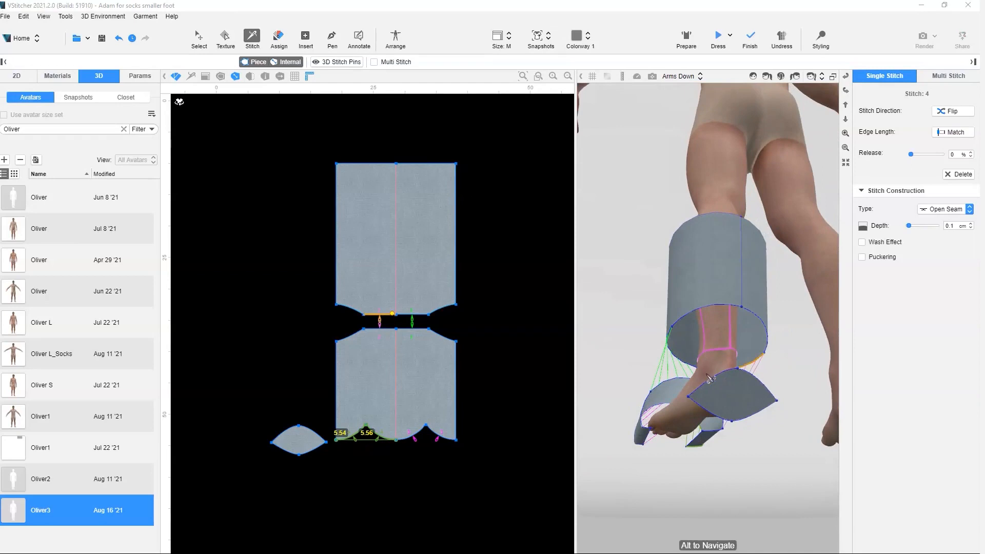
left_click(710, 379)
left_click(714, 308)
left_click(752, 375)
left_click(760, 316)
Stitch the heel piece's two lower edges to the curved upper corner edges of the Top of Foot piece
left_click(711, 412)
left_click(647, 425)
right_click_drag(741, 464, 780, 280)
left_click(657, 359)
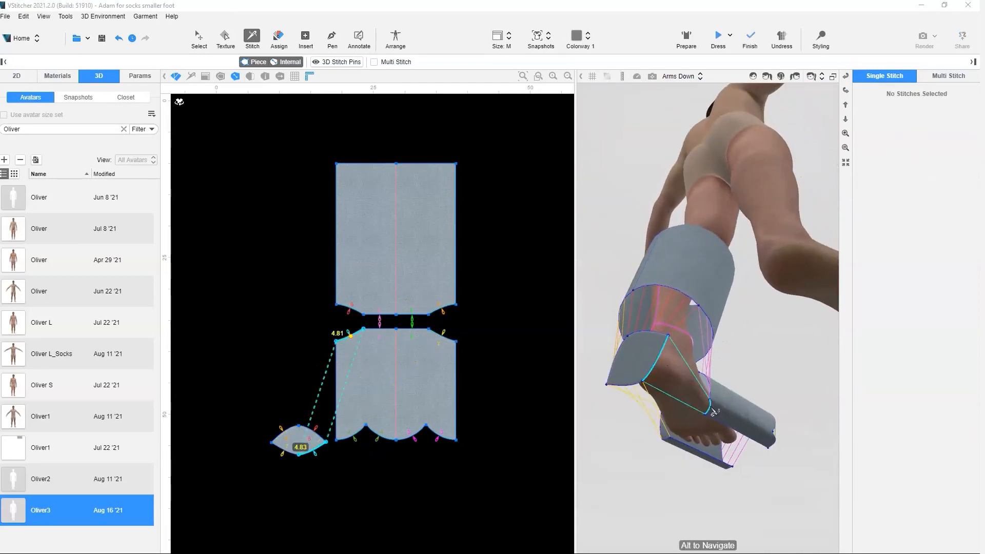
left_click(710, 409)
Close the sock by stitching the side edges of the Top of Foot piece together and those of the Leg piece together
right_click_drag(728, 431, 726, 420)
left_click(699, 443)
left_click(734, 423)
left_click(455, 222)
left_click(336, 227)
Dress the avatar with the stitched sock and finish the drape simulation
right_click_drag(800, 277, 721, 294)
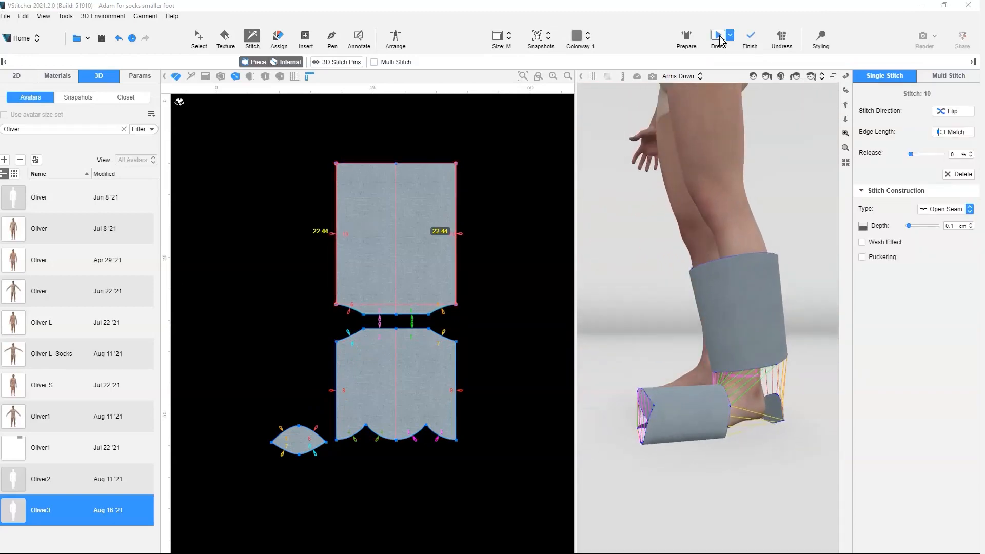
left_click(718, 37)
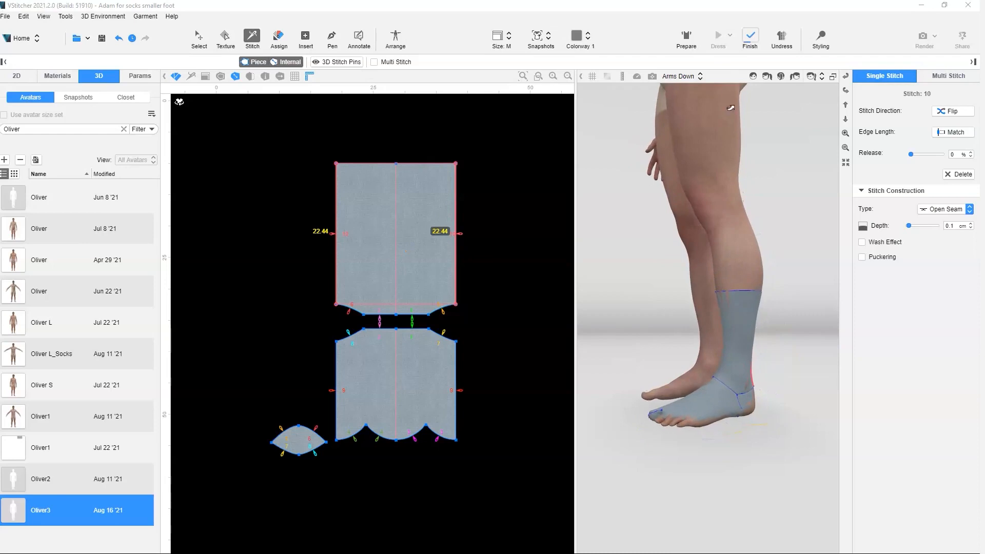
left_click(750, 37)
Set the Details (Grid) value of all three sock pieces to 0.5 and dress the avatar again
scroll(718, 359, "up", 5)
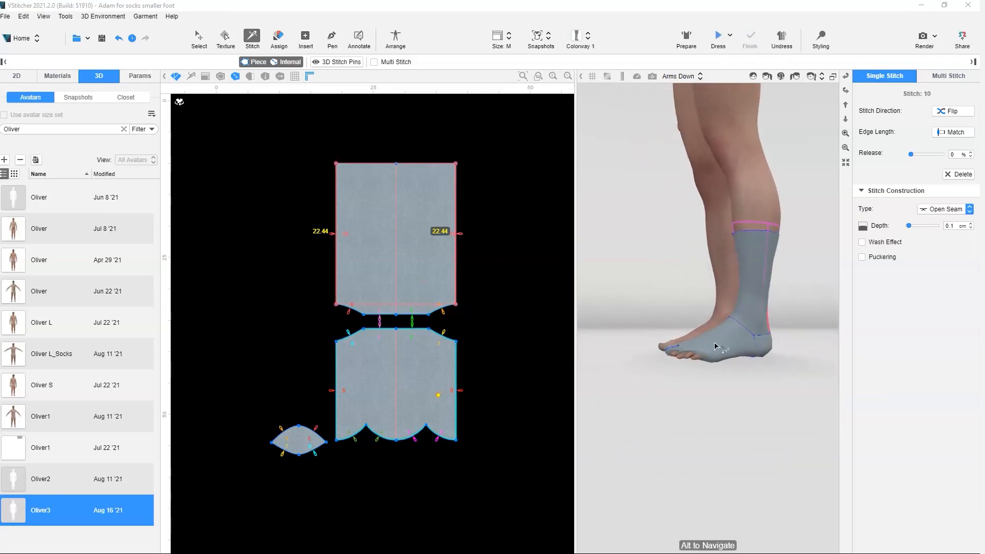
key("ctrl+a")
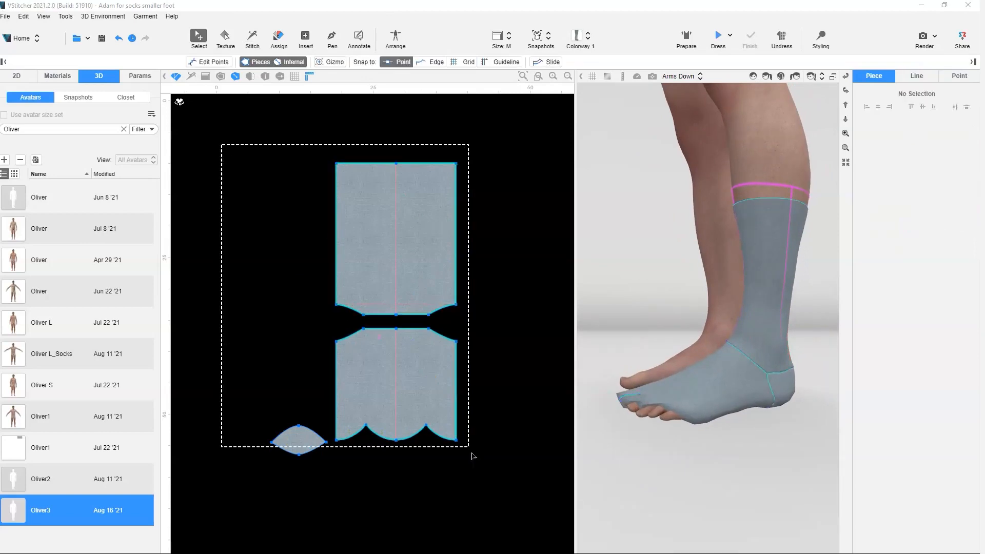
double_click(952, 526)
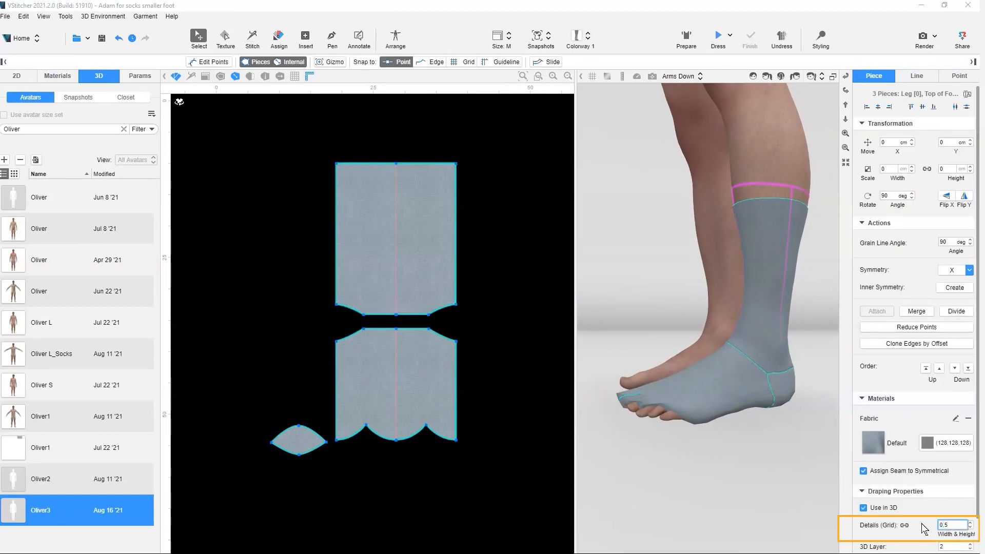
left_click(718, 37)
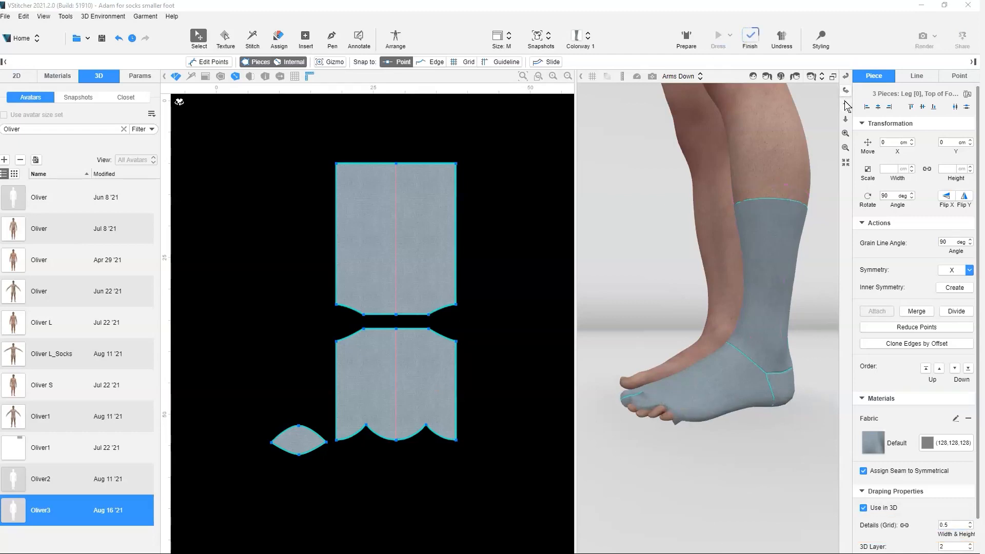
Pinch the sock fabric over the exposed toes in 3D styling with a 3 cm radius, update the drape and finish it
left_click(821, 37)
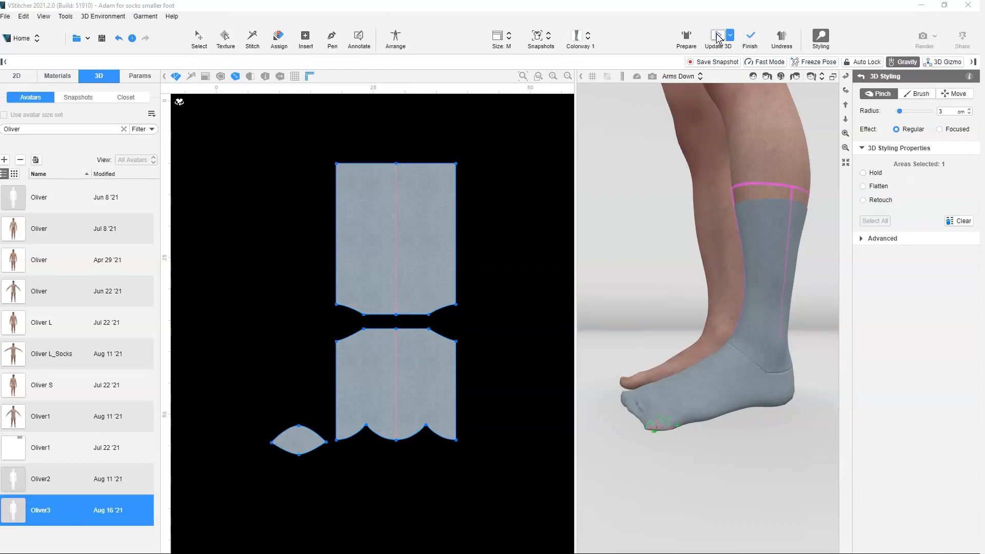
left_click(751, 38)
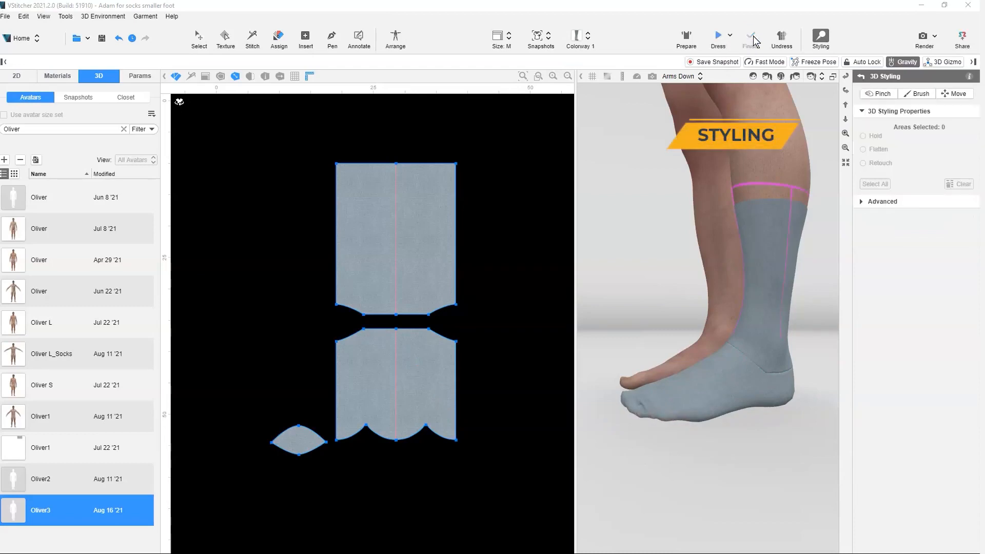
Show the centre internal lines of the Leg and Top of Foot pieces on the 3D sock
left_click(822, 77)
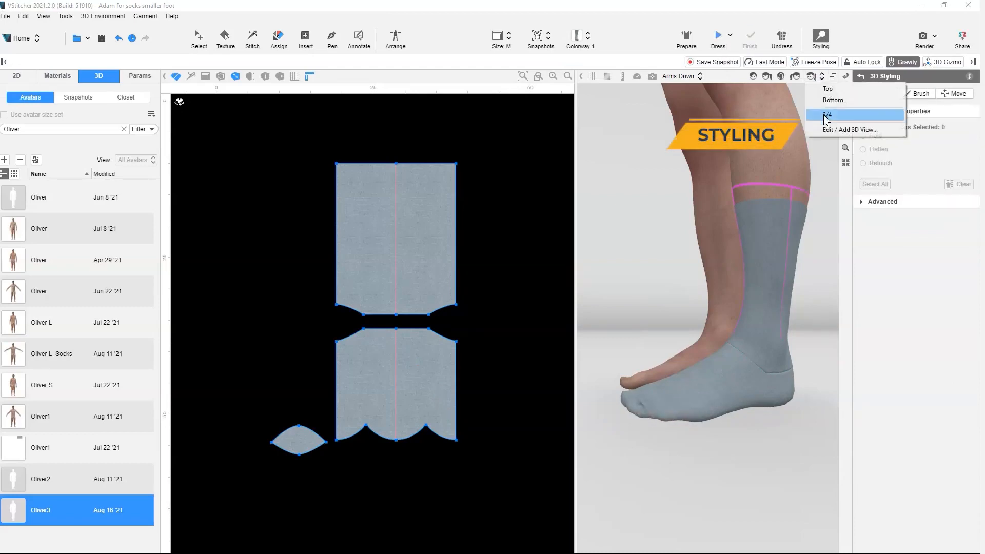
left_click(842, 115)
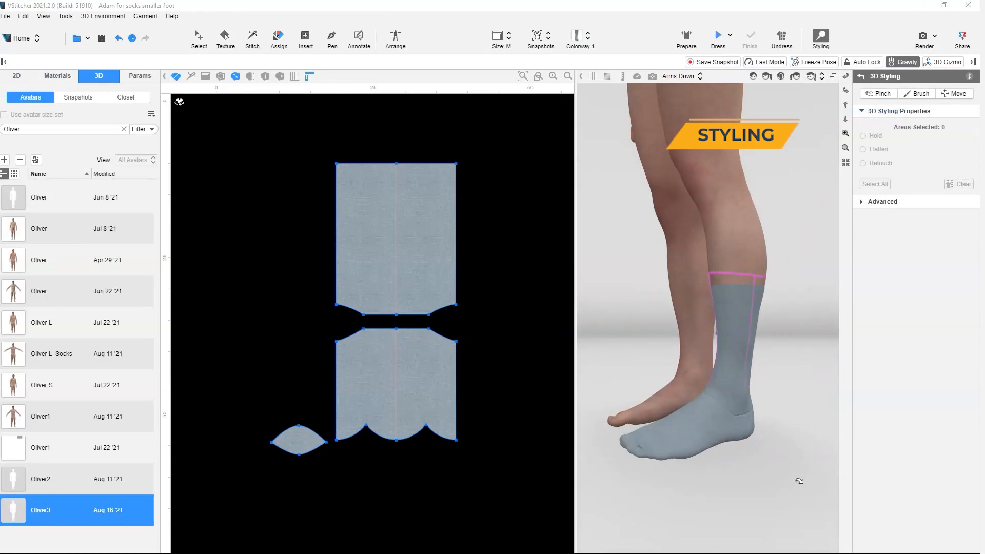
left_click(396, 242)
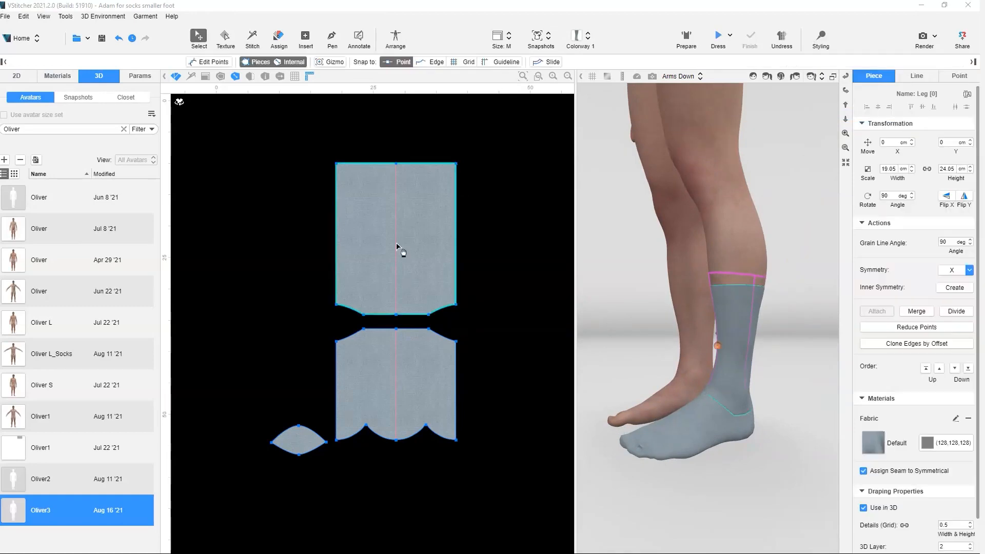
left_click(396, 369, "shift")
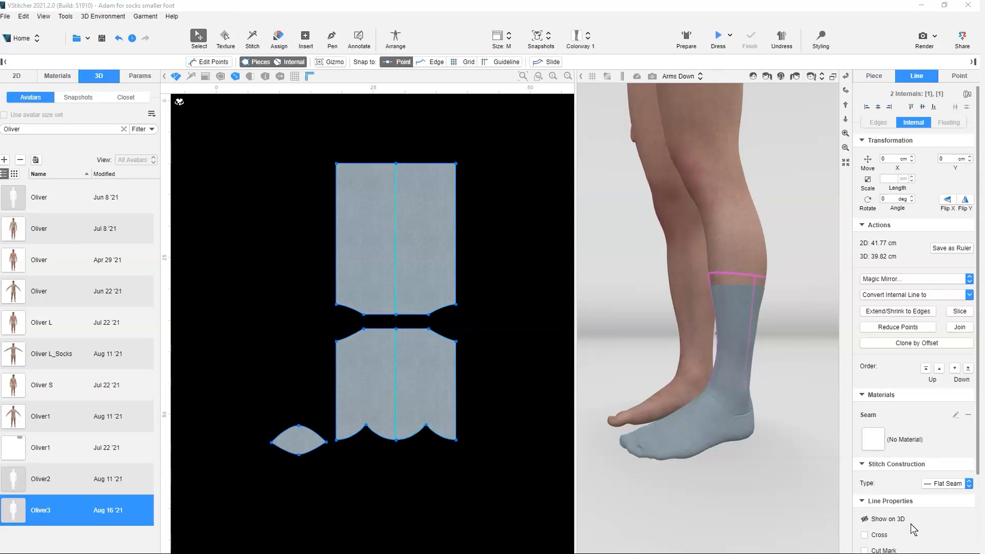
scroll(911, 524, "down", 3)
left_click(890, 430)
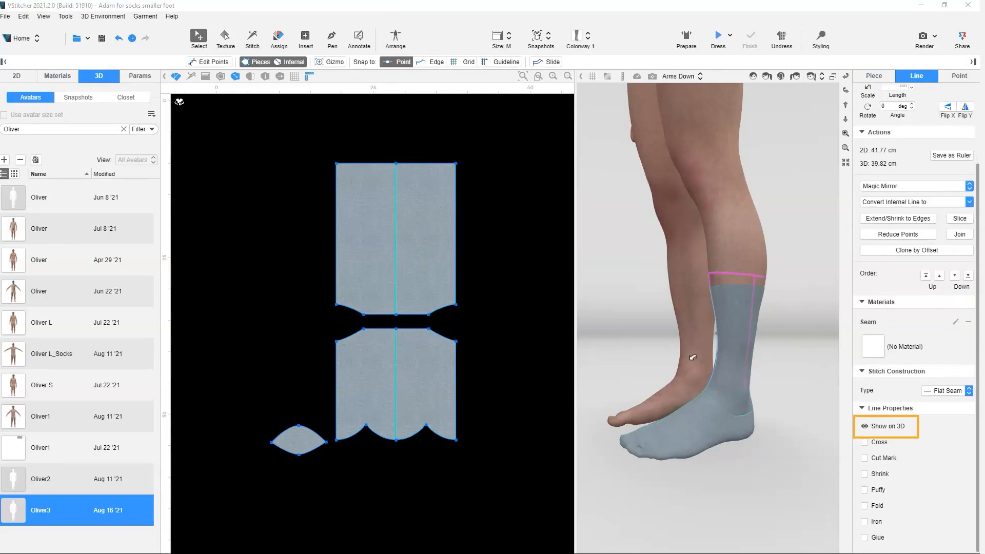
Pinch the sock fabric in 3D styling with a 3 cm radius and pull it into place along the leg and foot
left_click(823, 43)
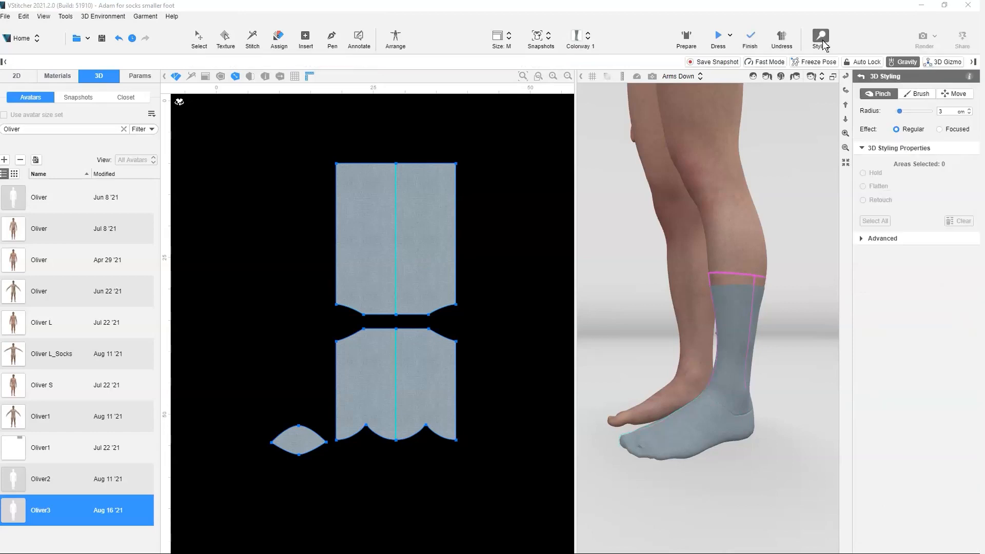
scroll(800, 374, "up", 3)
left_click_drag(716, 281, 722, 231)
left_click_drag(816, 322, 718, 328)
left_click_drag(654, 513, 729, 450)
left_click_drag(683, 427, 702, 431)
left_click_drag(690, 494, 710, 503)
left_click_drag(688, 393, 699, 362)
mouse_move(692, 307)
left_mouse_down()
mouse_move(705, 275)
mouse_move(677, 267)
mouse_move(648, 297)
mouse_move(666, 277)
mouse_move(711, 266)
left_mouse_up()
Brush-select the front of the sock's top opening with a 3 cm radius, raise it along the leg and finish the drape
key("b")
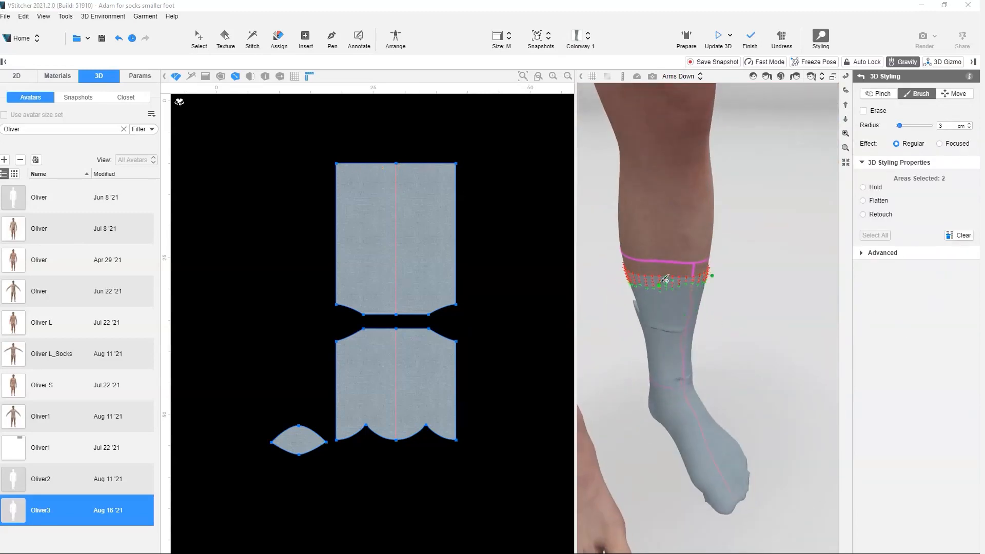
left_click_drag(692, 198, 692, 177)
scroll(691, 154, "up", 2)
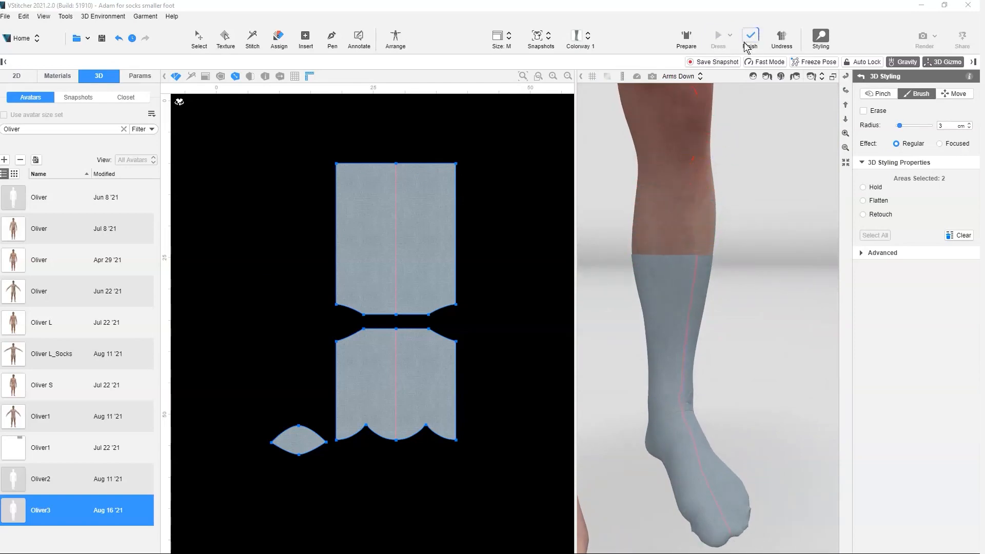
left_click(750, 37)
Brush-select the sock's top opening at the back of the calf, apply Hold to it and finish the drape
left_click_drag(796, 280, 624, 300, "alt")
key("b")
mouse_move(744, 265)
left_mouse_down("alt")
mouse_move(818, 334)
mouse_move(787, 279)
mouse_move(833, 308)
mouse_move(715, 290)
left_mouse_up("alt")
left_click(786, 279)
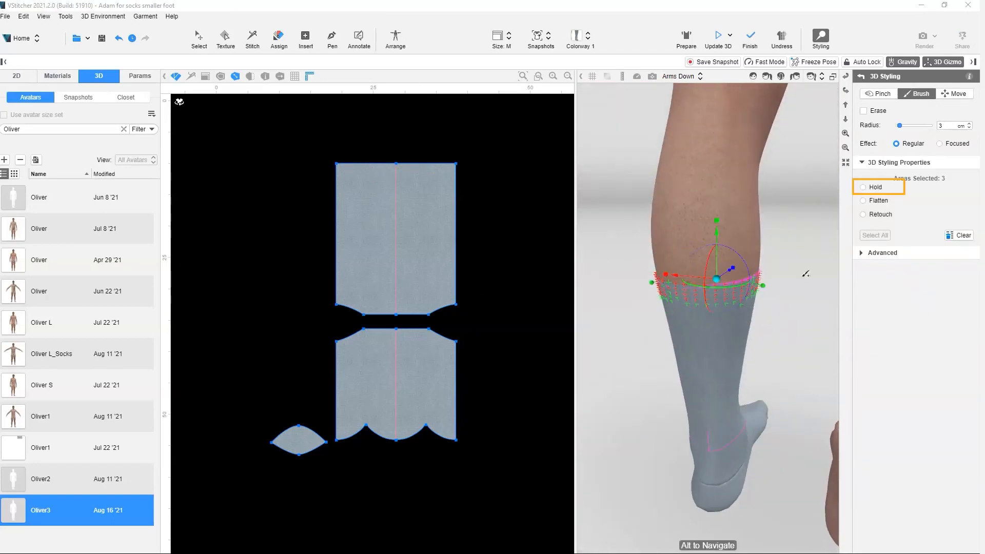
left_click(879, 188)
left_click(750, 41)
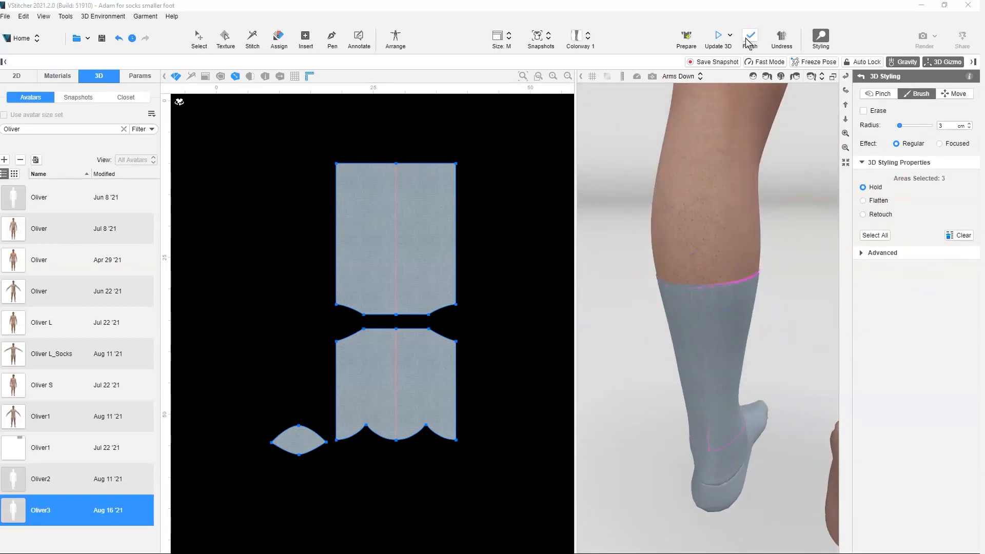
Set the stitch type to Flat Seam for all edges of the three sock pieces
scroll(716, 387, "down", 3)
left_click_drag(716, 386, 743, 374, "alt")
middle_click_drag(742, 374, 743, 368)
scroll(742, 367, "up", 1)
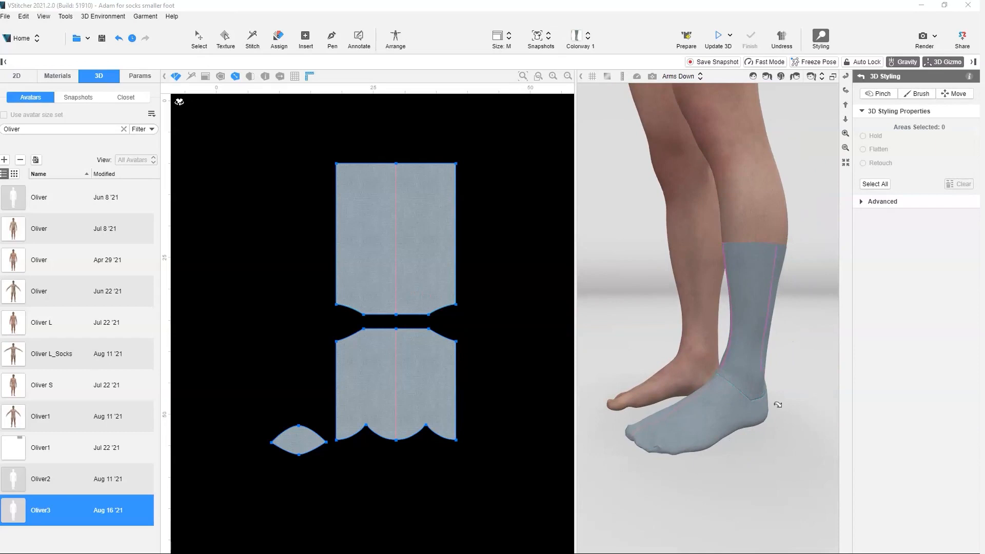
left_click_drag(255, 101, 457, 506)
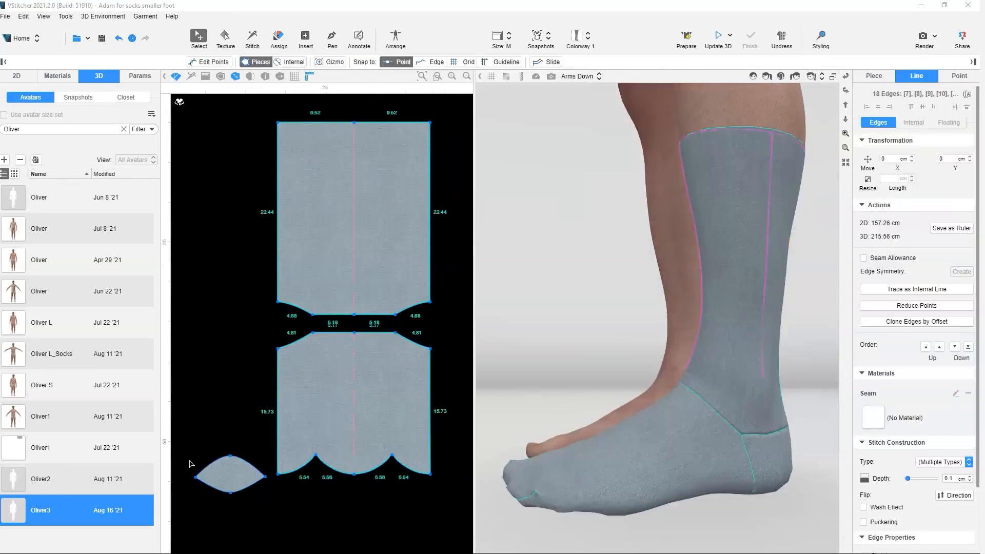
left_click_drag(182, 444, 297, 528, "shift")
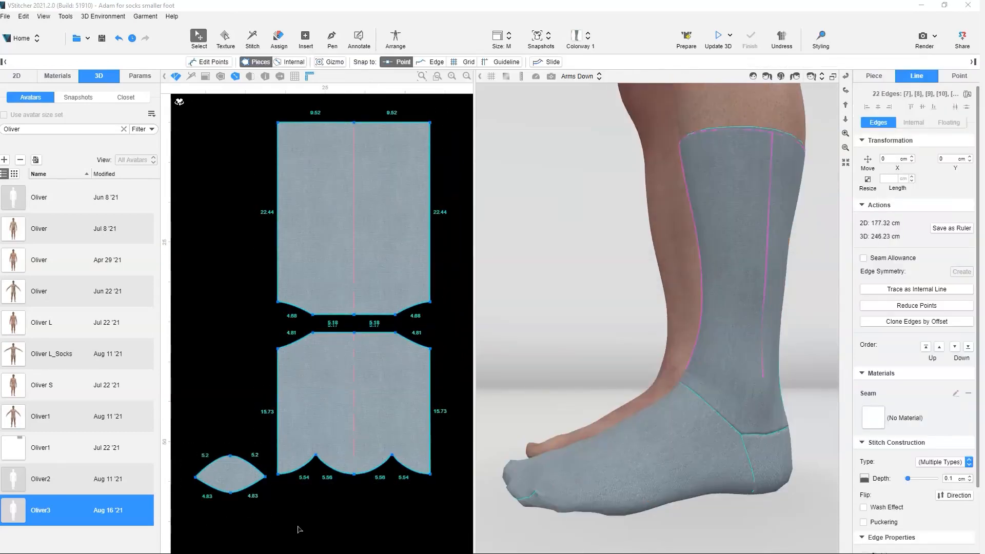
left_click(947, 462)
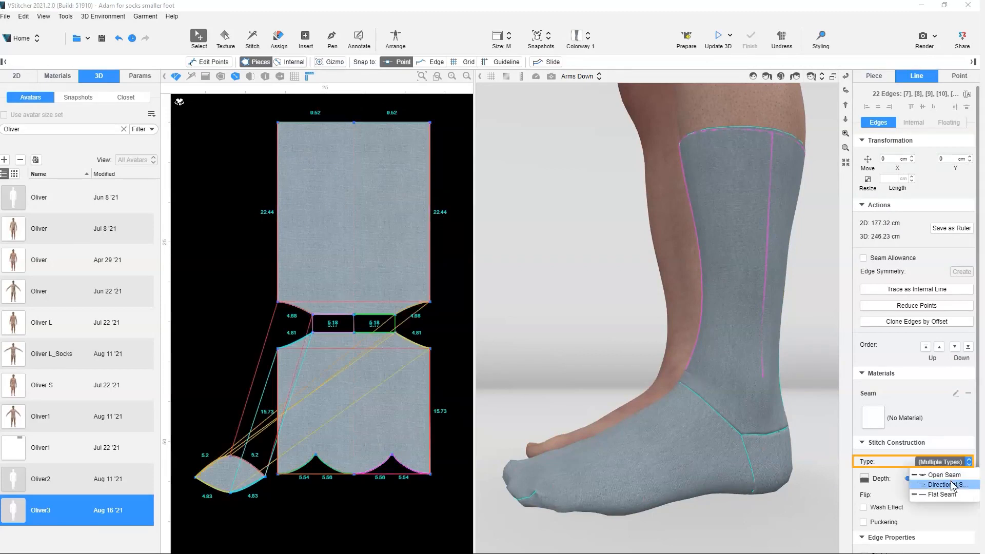
left_click(941, 494)
left_click(406, 507)
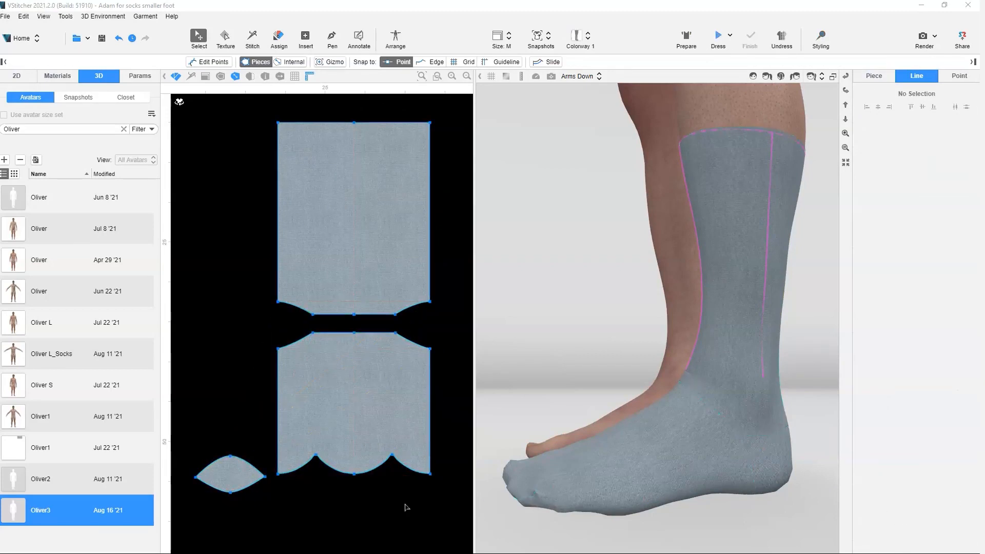
right_click_drag(811, 372, 689, 310)
scroll(671, 372, "down", 4)
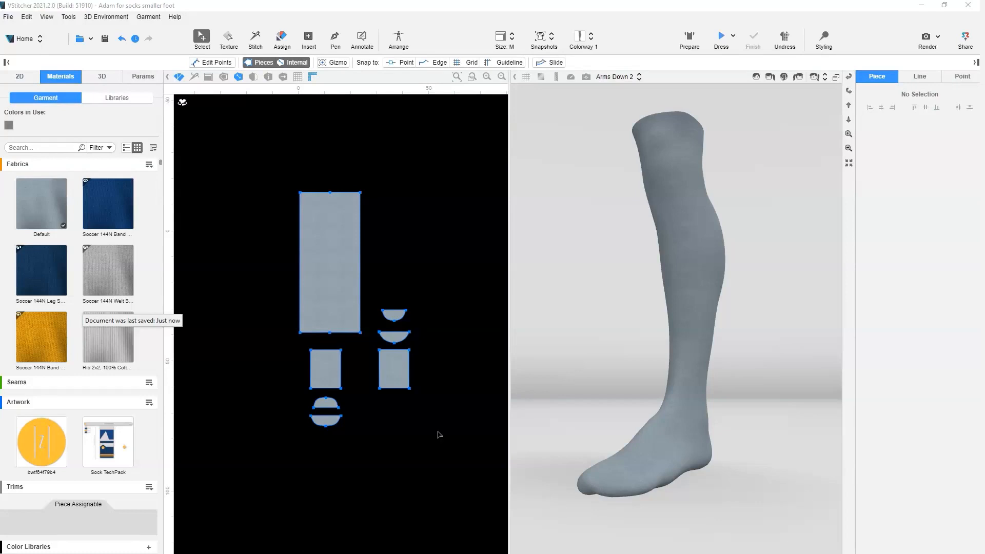
Draw a rectangular piece of about 84 × 65 cm beside the sock pieces for the Sock TechPack artwork
left_click(115, 458)
scroll(267, 343, "down", 2)
middle_click_drag(268, 343, 408, 338)
scroll(407, 338, "up", 2)
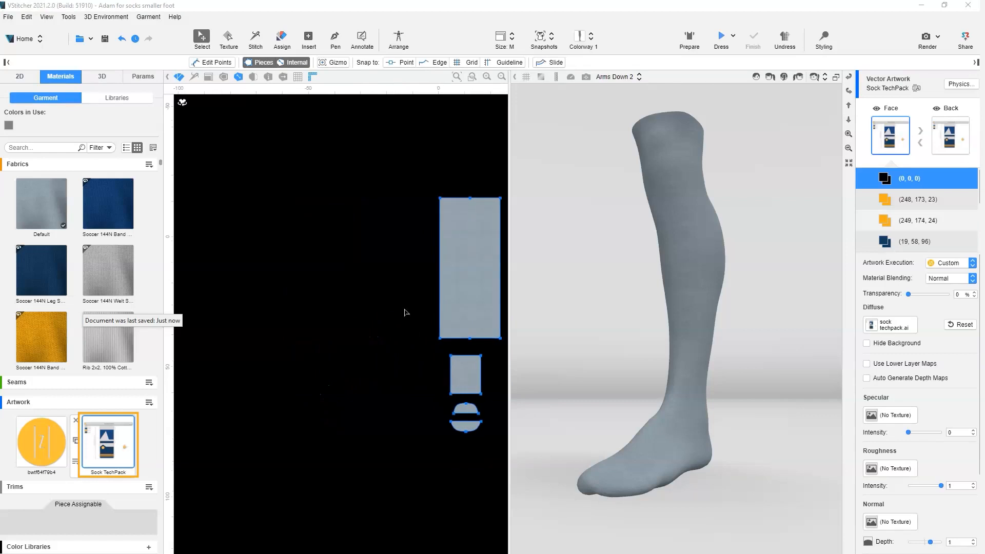
left_click(304, 46)
left_click_drag(205, 194, 422, 363)
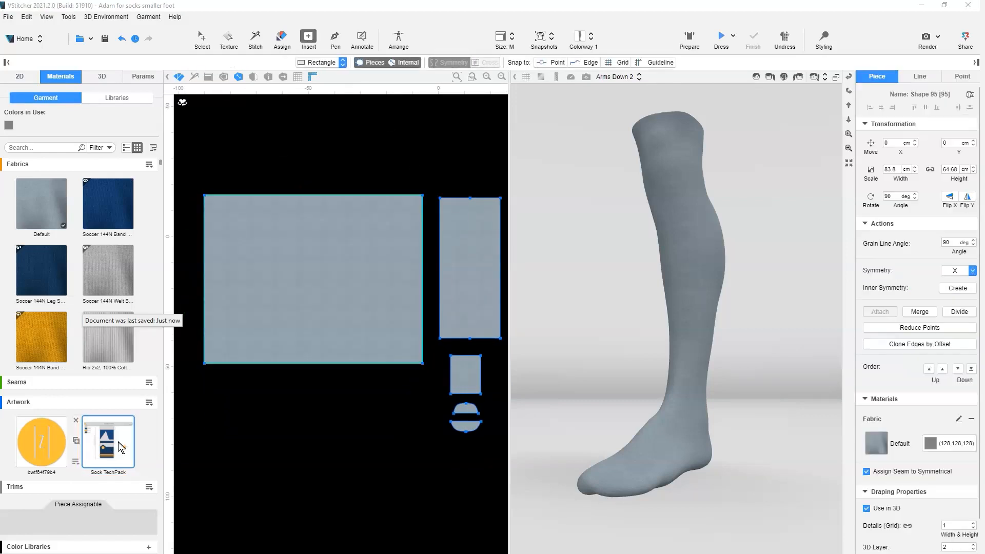
Place the Sock TechPack artwork on the rectangular piece, align it with the piece and lock it
left_click(294, 305)
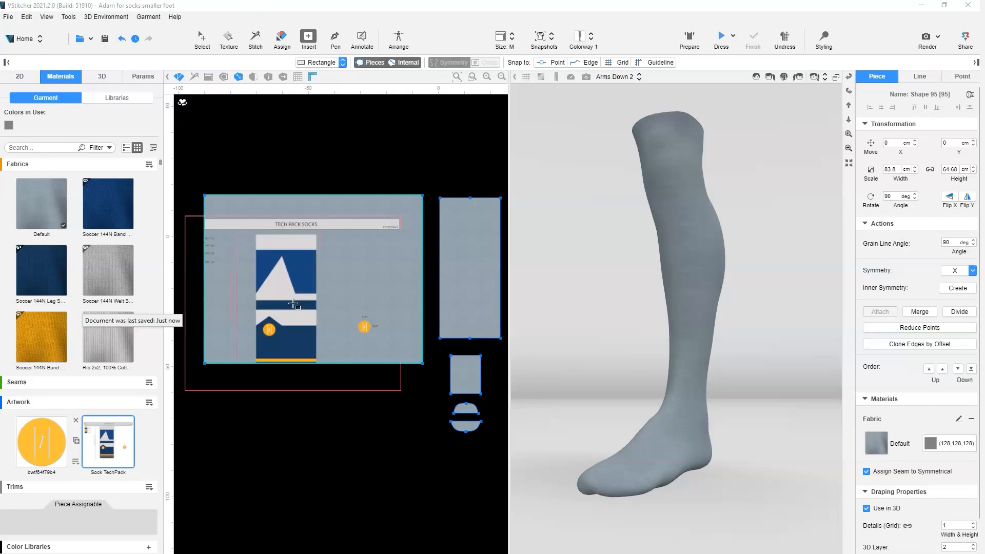
left_click(201, 38)
left_click_drag(279, 285, 300, 264)
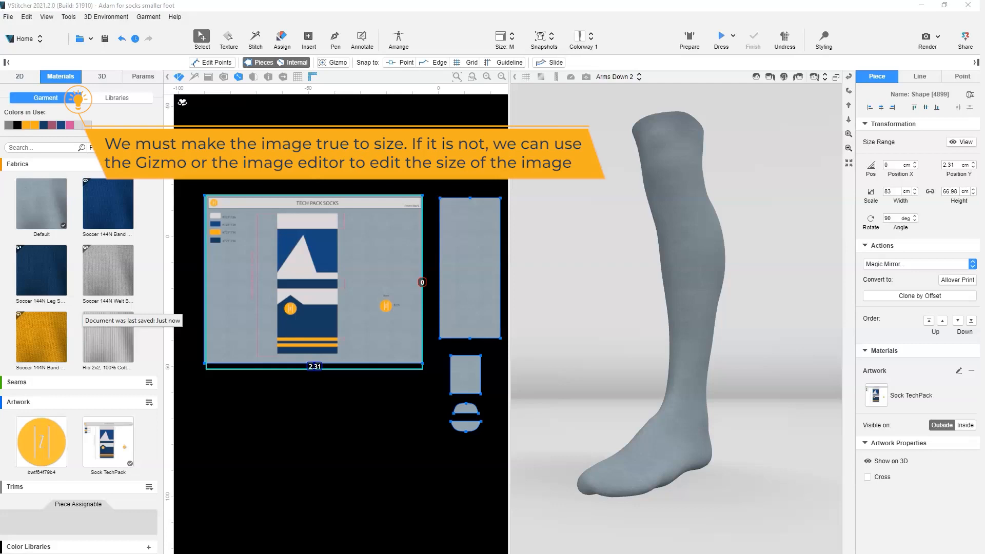
right_click(334, 269)
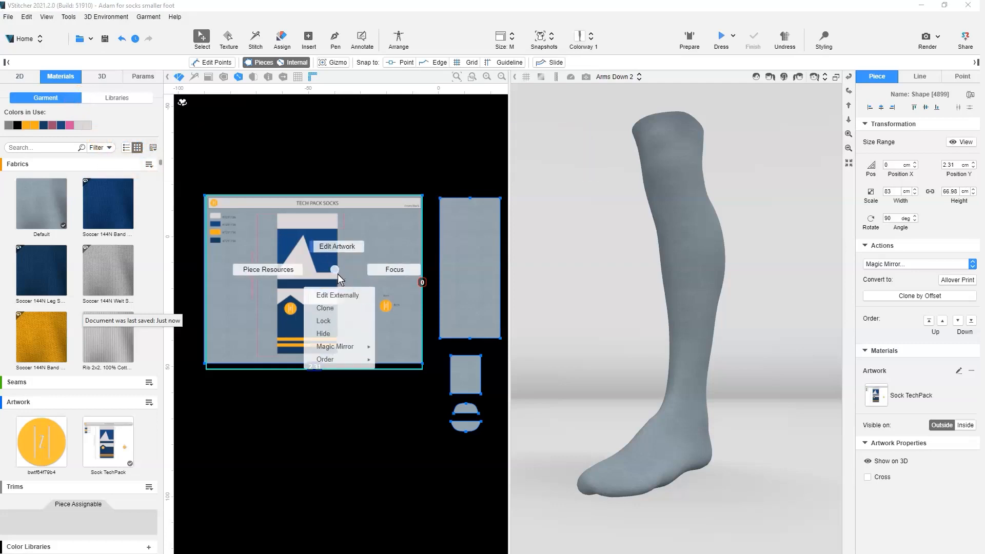
left_click(339, 321)
Draw an internal rectangle of about 23 × 54 cm around the sock design in the tech pack artwork
left_click(308, 38)
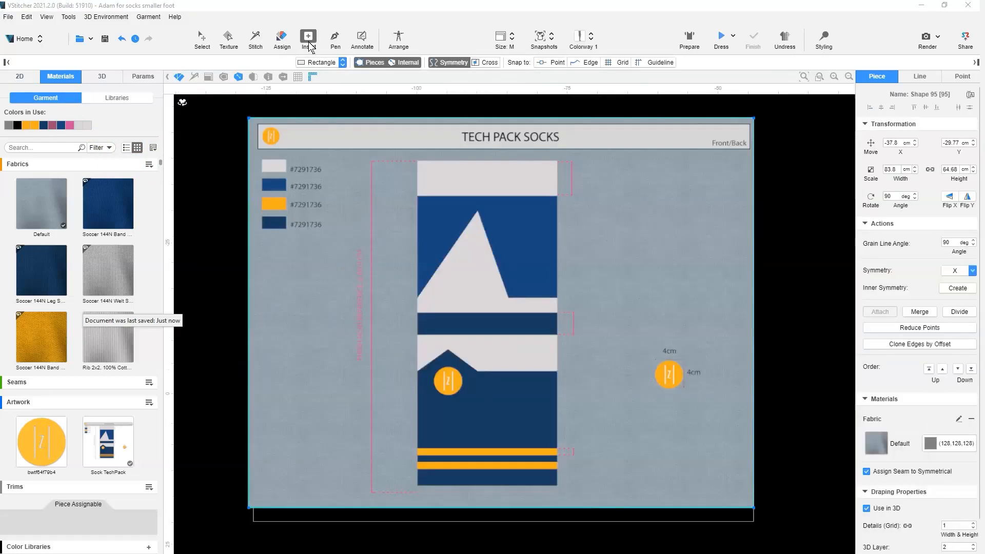
scroll(420, 163, "up", 8)
left_click(374, 189)
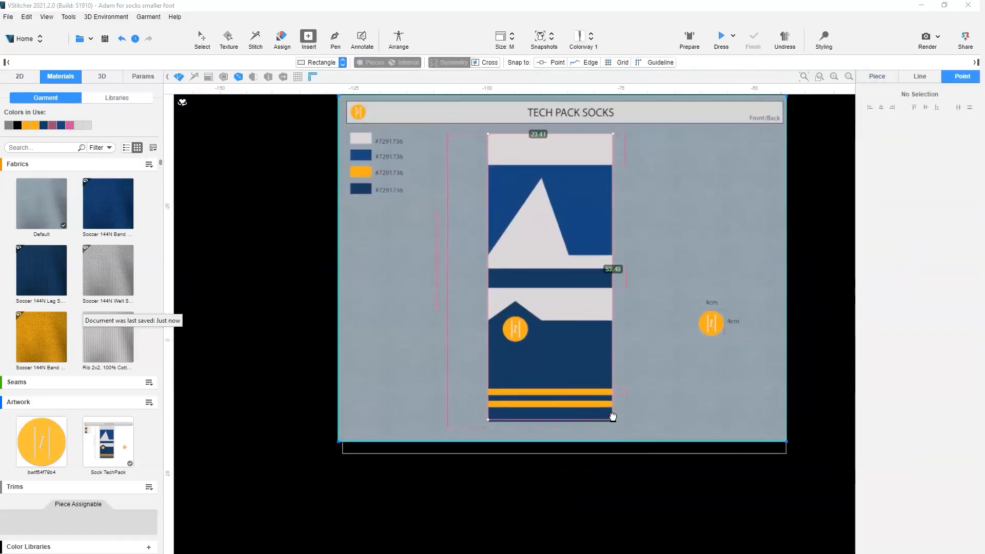
scroll(613, 417, "up", 8)
left_click(613, 403)
scroll(708, 224, "down", 10)
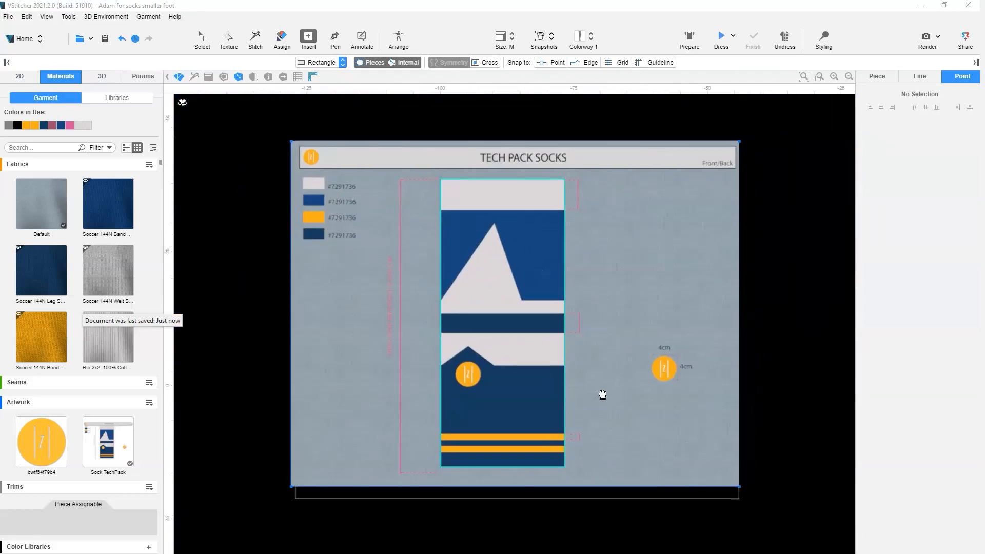
Trace the lower edge of the top white band and the large triangle outline as internal lines
left_click(335, 37)
scroll(443, 214, "up", 3)
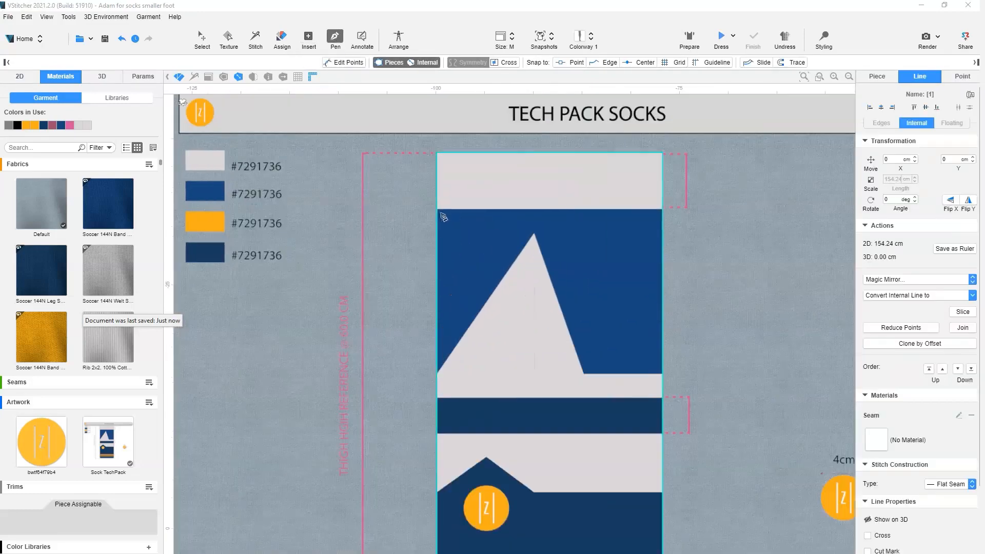
left_click(437, 375)
left_click(535, 234)
left_click(583, 374)
key("Return")
Trace both edges of the middle dark blue stripe and the smaller peaked line below it as internal lines
left_click(437, 398)
left_click(662, 398)
left_click(437, 433)
left_click(662, 432)
left_click(437, 492)
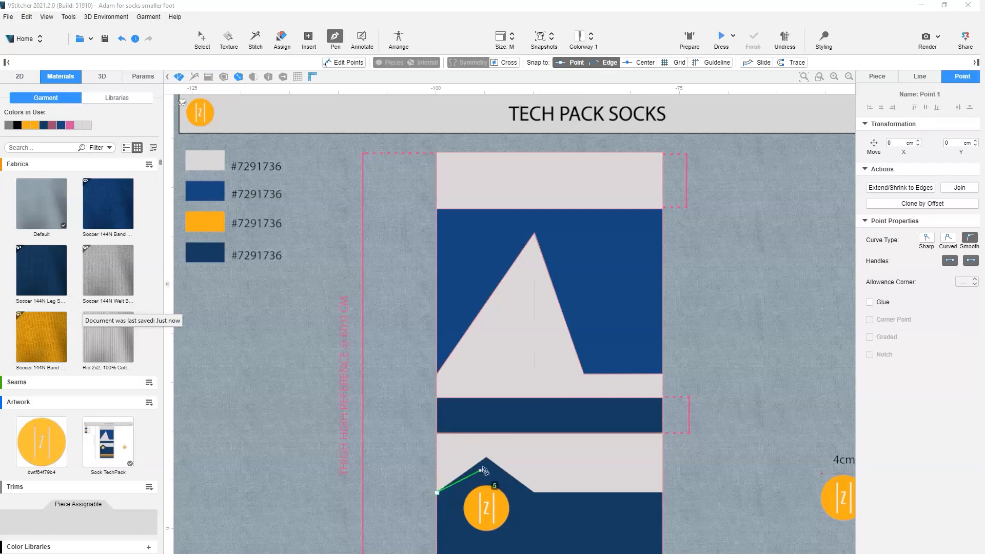
left_click(486, 457)
left_click(534, 492)
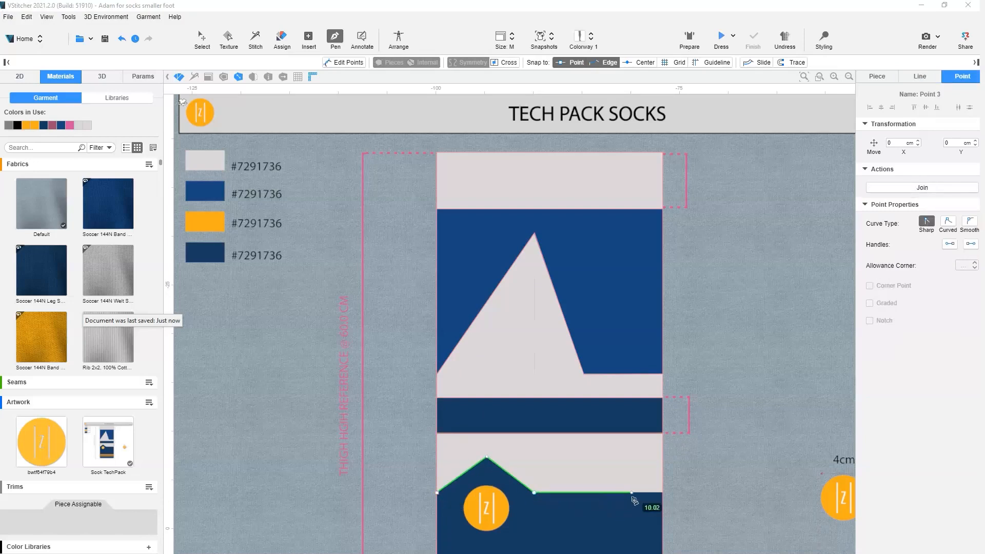
left_click(662, 492)
Trace the edges of the two yellow stripes near the bottom of the sock design as straight internal lines
scroll(682, 359, "down", 3)
left_click(437, 482)
left_click(662, 482)
left_click(437, 494)
left_click(662, 494)
left_click(437, 505)
left_click(663, 506)
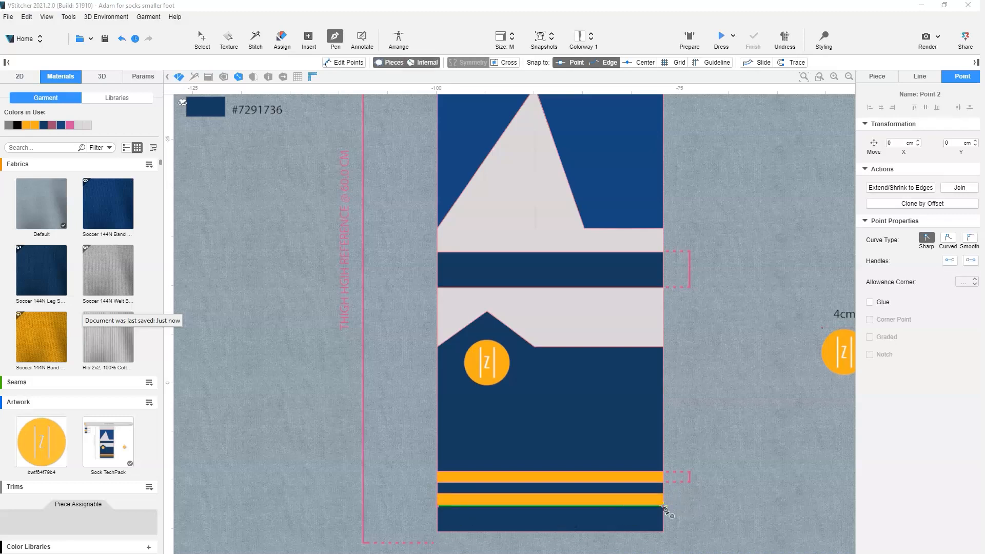
Extract the traced sock design from the tech pack shape as a separate piece
left_click(343, 62)
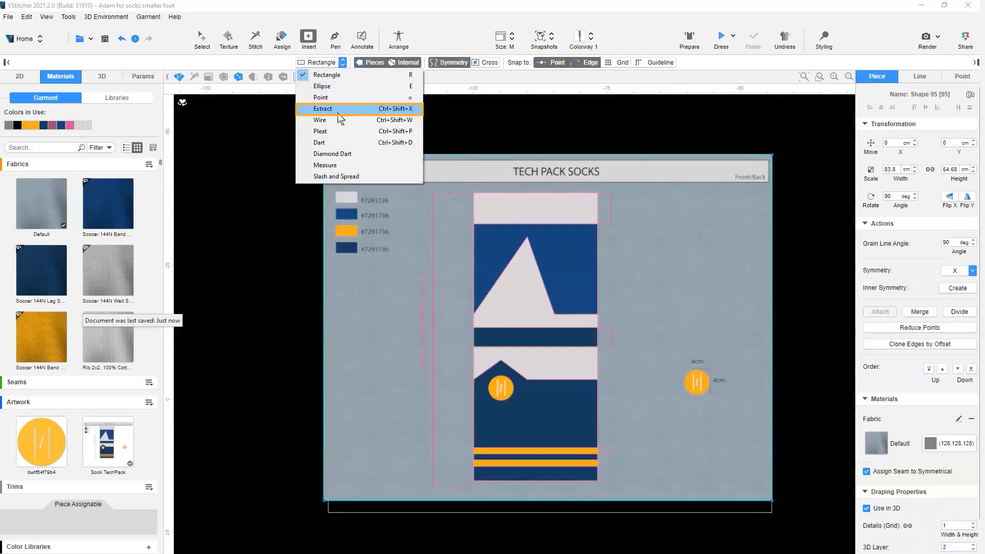
left_click(339, 108)
left_click(543, 210)
left_click_drag(682, 248, 759, 363)
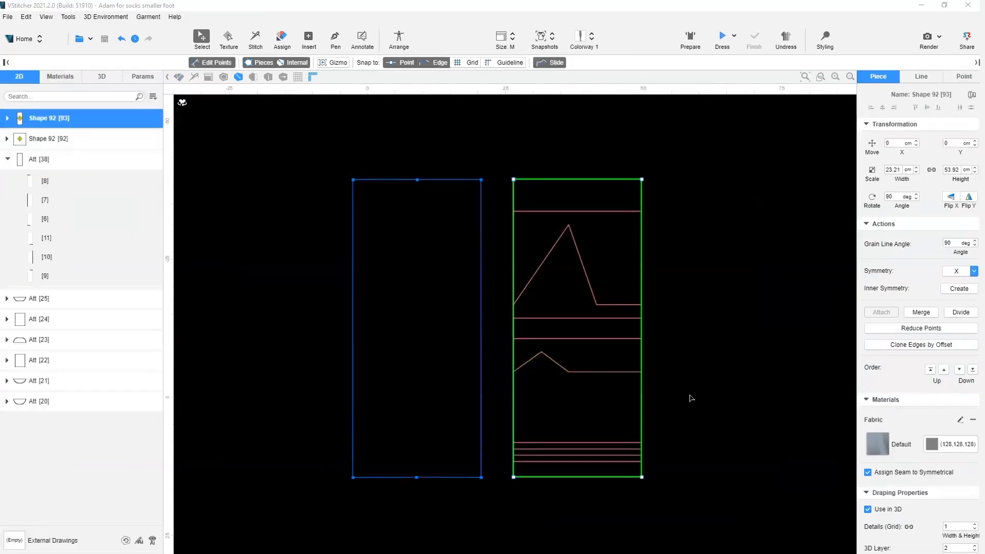
Overlay the extracted design piece on the sock's leg piece and convert its internal lines to floating lines
left_click(691, 398)
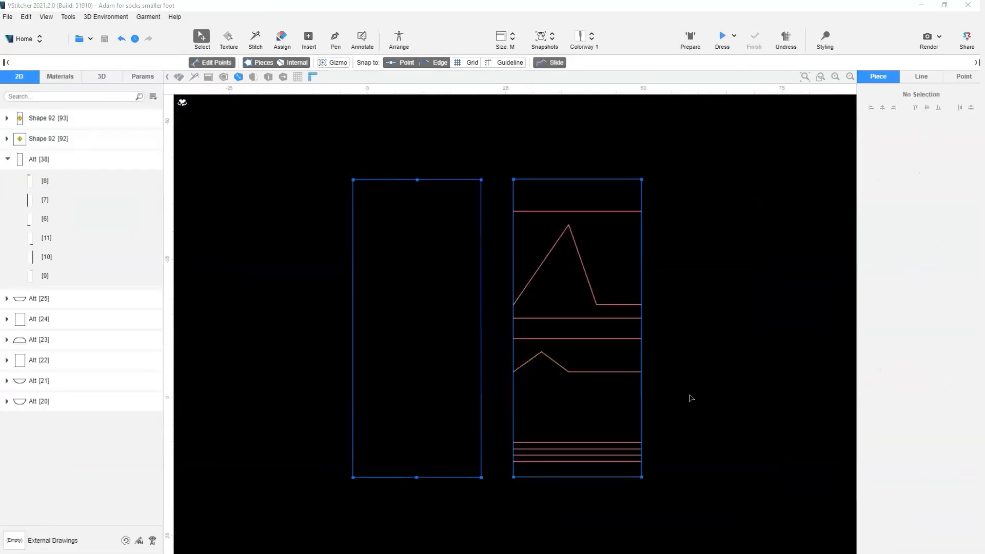
left_click_drag(554, 199, 381, 201)
left_click(211, 62)
left_click(496, 209)
left_click_drag(497, 205, 451, 476)
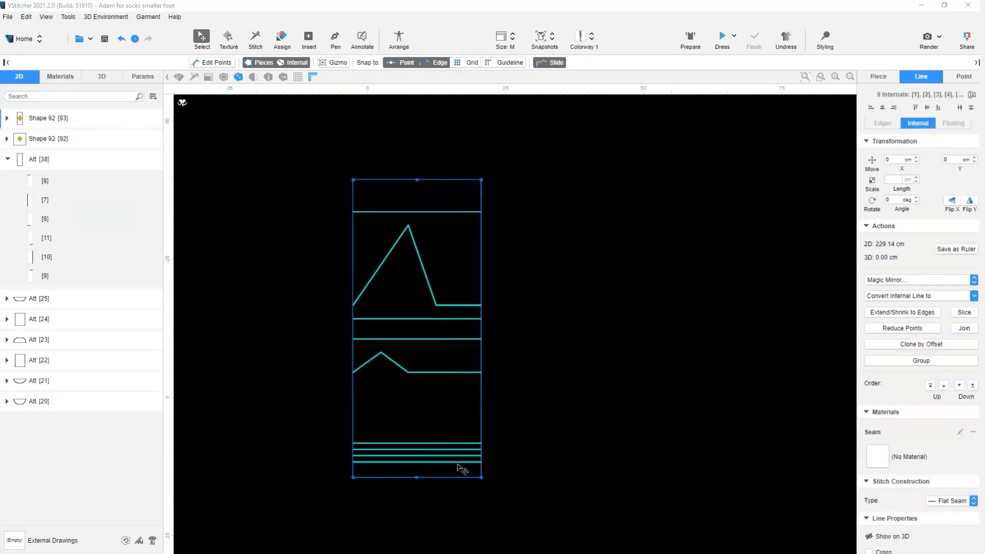
left_click(915, 296)
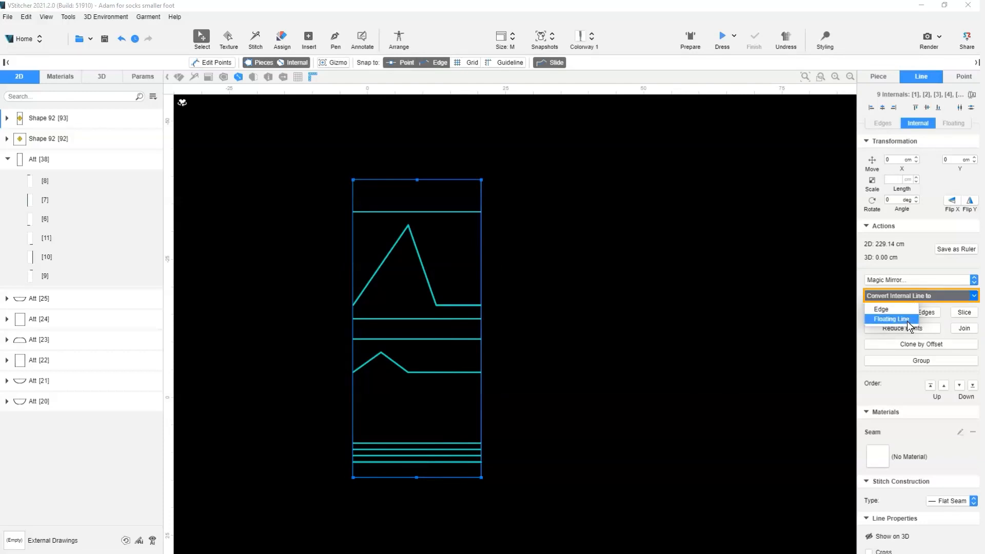
left_click(908, 320)
Convert the floating design lines to internal lines of the leg piece and move the extracted piece aside
left_click_drag(519, 469, 468, 202)
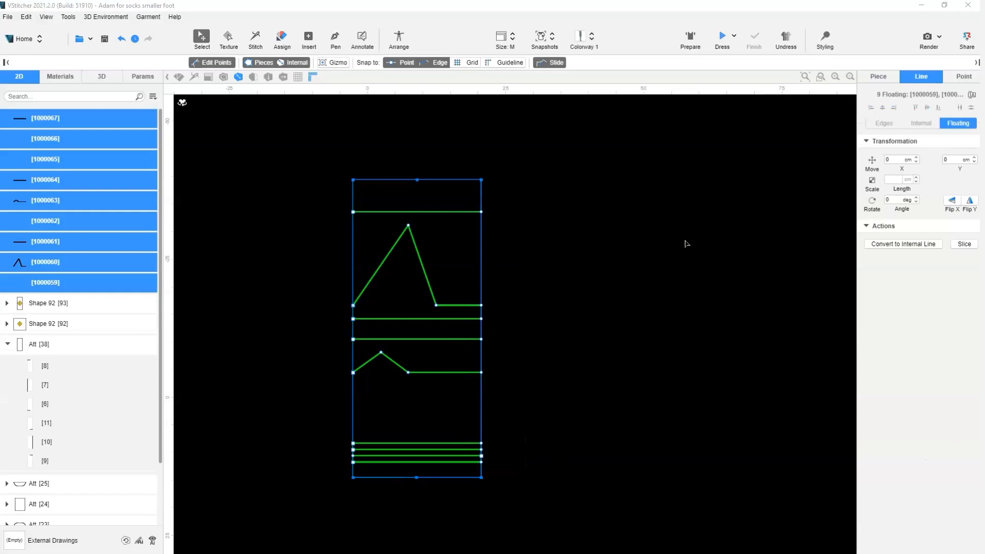
left_click(902, 245)
left_click_drag(467, 264, 681, 267)
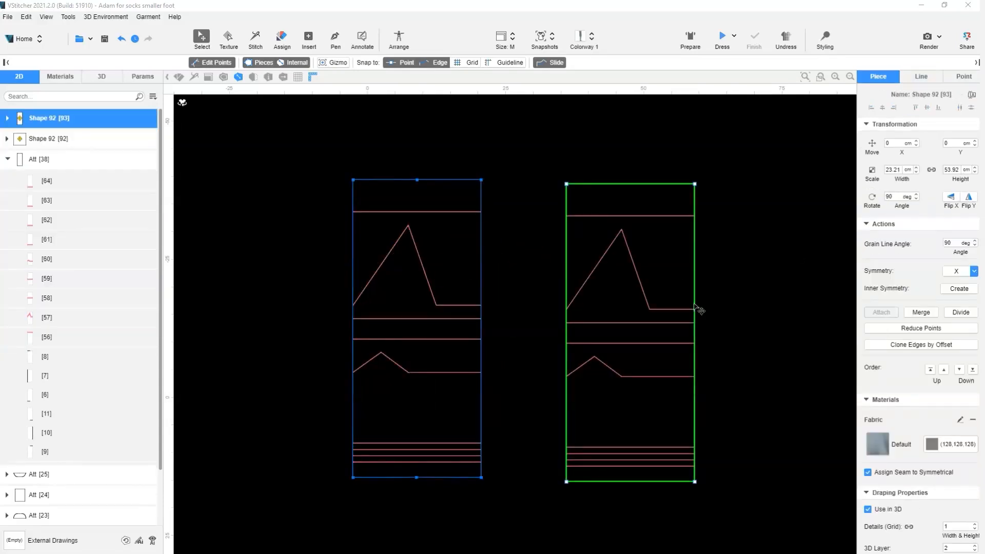
Turn off Use in 3D for the extracted design piece and mark it as not used
left_click(867, 510)
right_click(681, 262)
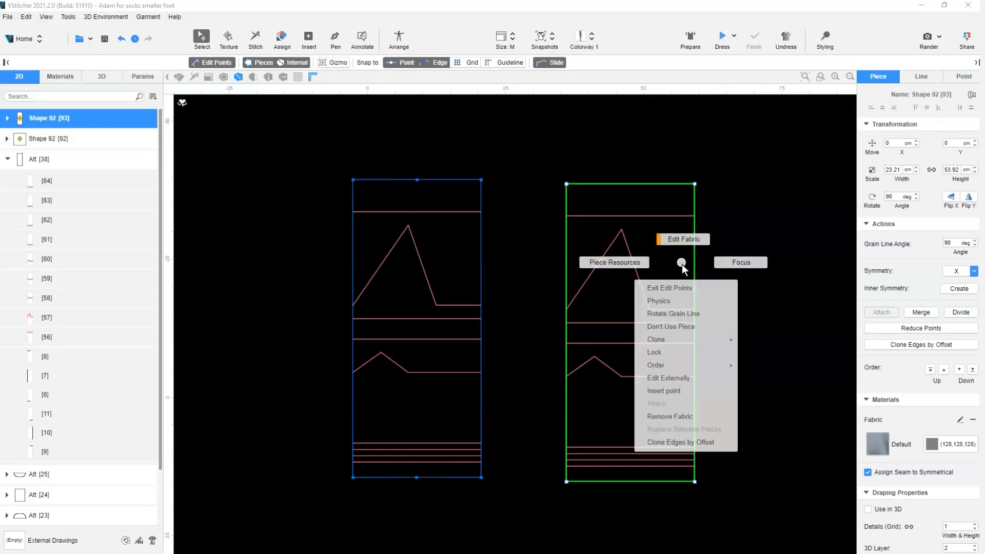
left_click(680, 327)
Enable Cut Mark for all the transferred design lines on the sock's leg piece
left_click_drag(329, 188, 364, 374)
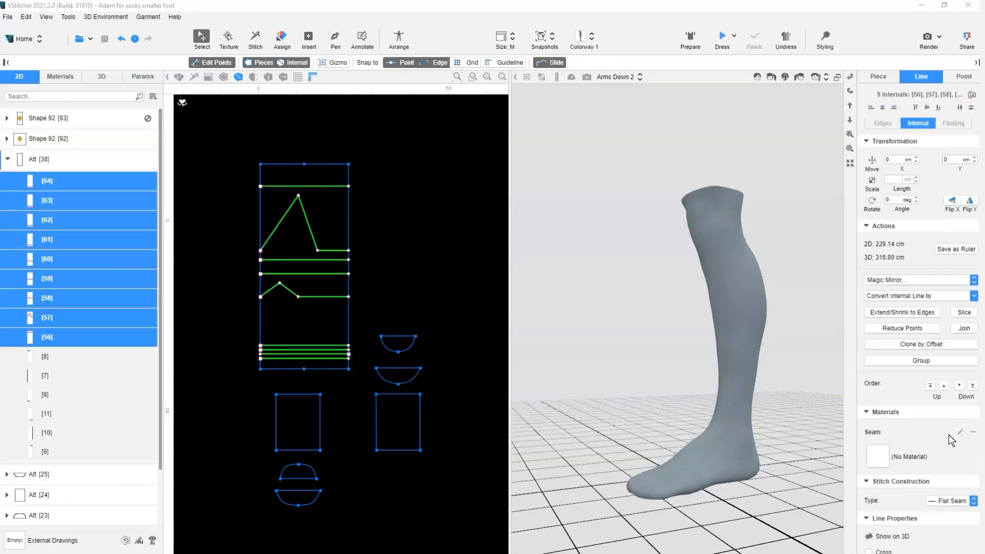
scroll(949, 440, "down", 5)
left_click(868, 459)
Apply the Rib 2x2 fabric to the leg's cuff and the grey Soccer 144N Welt fabric to the peaked areas
left_click(60, 76)
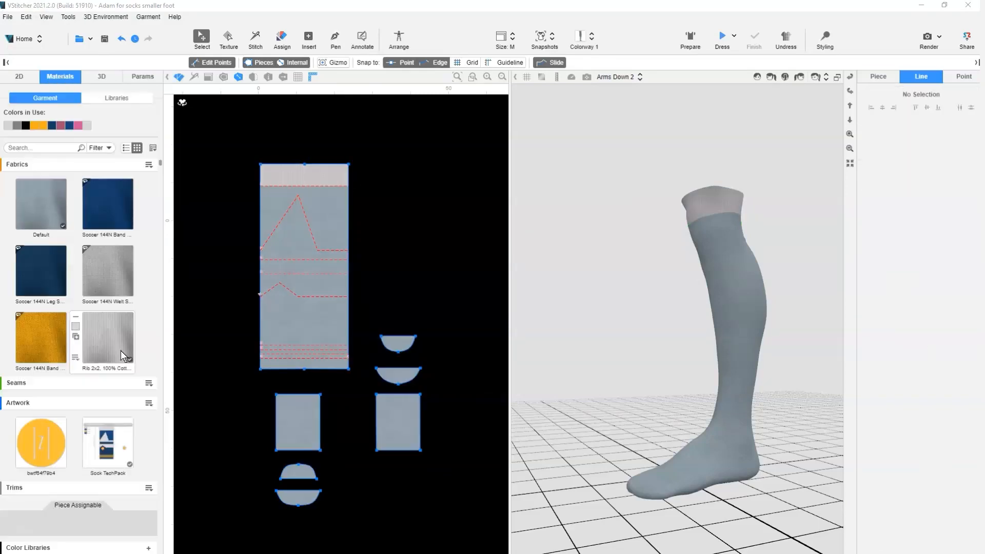
left_click_drag(108, 271, 288, 244)
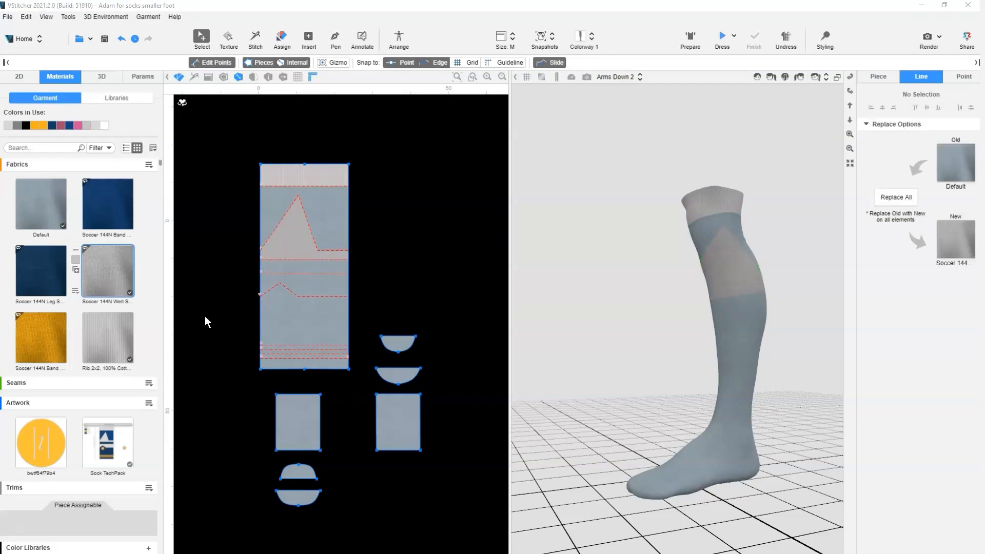
left_click_drag(204, 316, 277, 281)
Apply the yellow Soccer 144N Band fabric to the two narrow stripes near the ankle end of the leg piece
scroll(345, 370, "up", 6)
middle_click_drag(290, 344, 398, 352)
scroll(397, 352, "up", 1)
left_click_drag(42, 337, 290, 353)
Apply dark blue Soccer 144N Leg fabric around the large peak and blue Soccer 144N Band fabric to the leg's remaining sections
scroll(292, 337, "down", 4)
middle_click_drag(317, 269, 305, 325)
left_click_drag(45, 275, 272, 198)
left_click_drag(126, 220, 278, 418)
left_click(318, 344)
Assign the blue Soccer 144N Band fabric to the two rectangular foot pieces
left_click(302, 498)
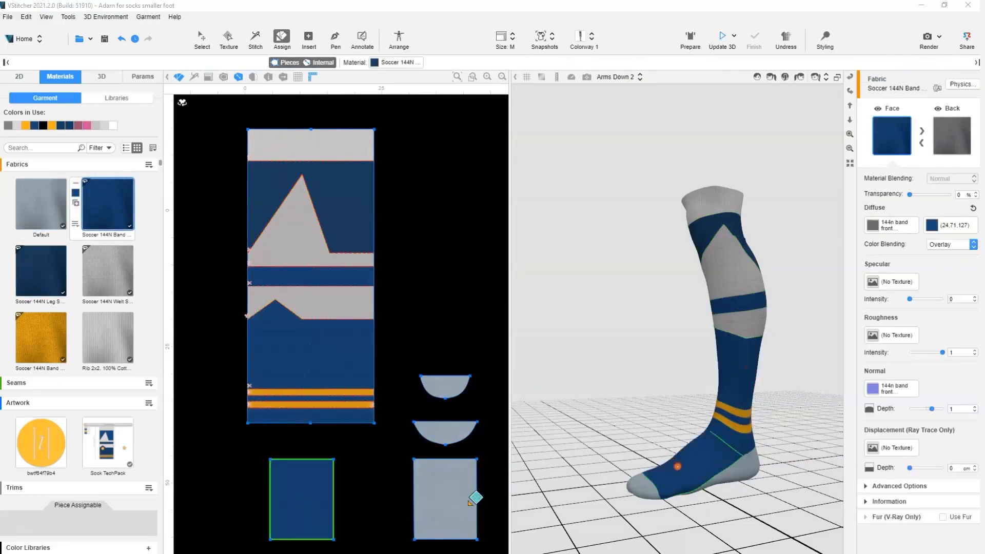
left_click(475, 498)
scroll(323, 207, "down", 2)
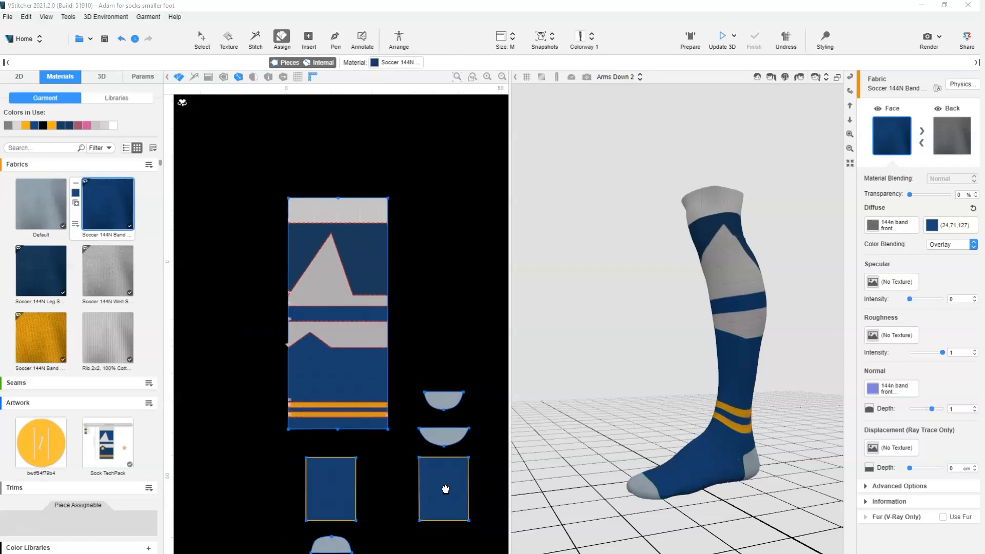
Assign the yellow Soccer 144N Band fabric to both heel pieces and the upper curved toe piece in the 2D layout
left_click(43, 347)
left_click(321, 464)
left_click(434, 354)
left_click(440, 317)
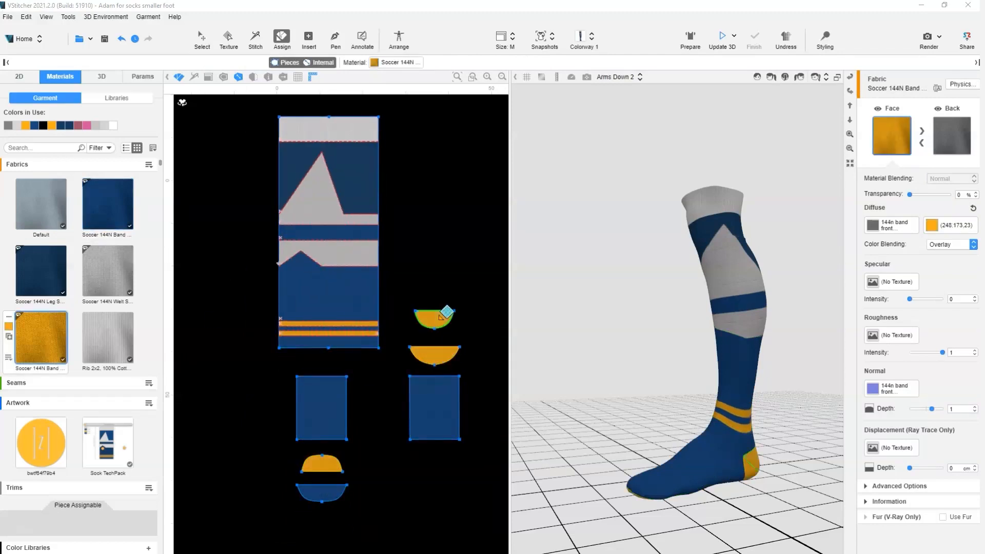
key("Escape")
Check the thickness of the blue Soccer 144N Band fabric in its physics settings
right_click_drag(798, 365, 796, 337)
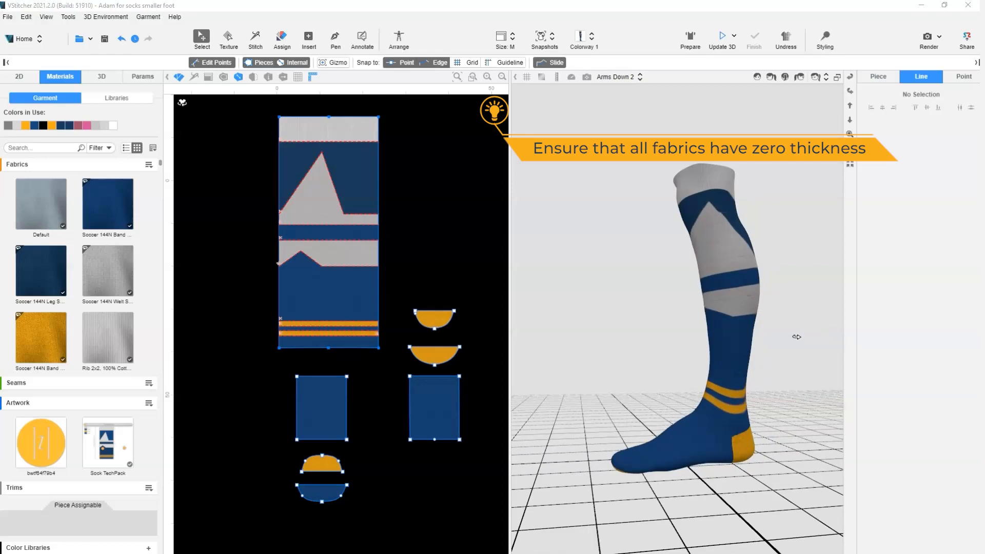
left_click(105, 205)
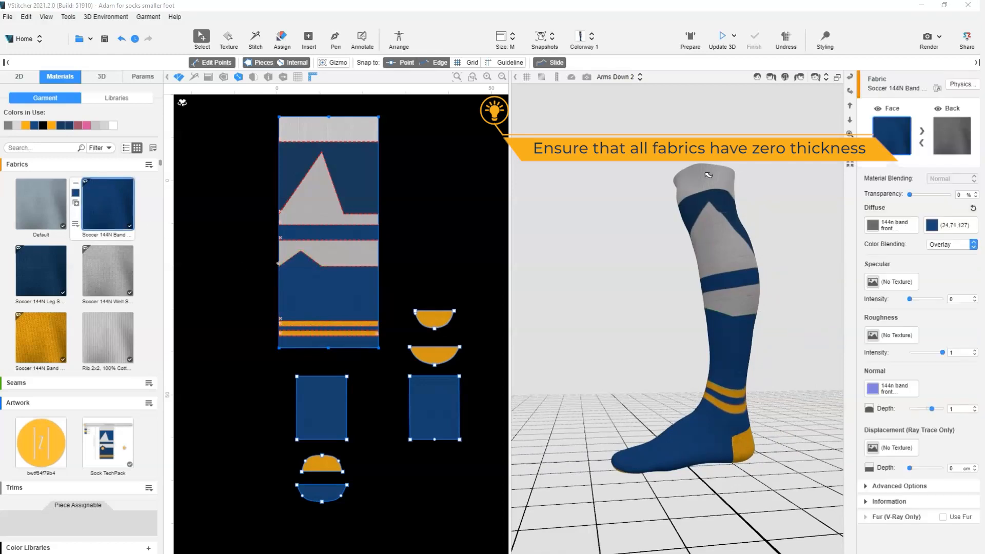
left_click(960, 84)
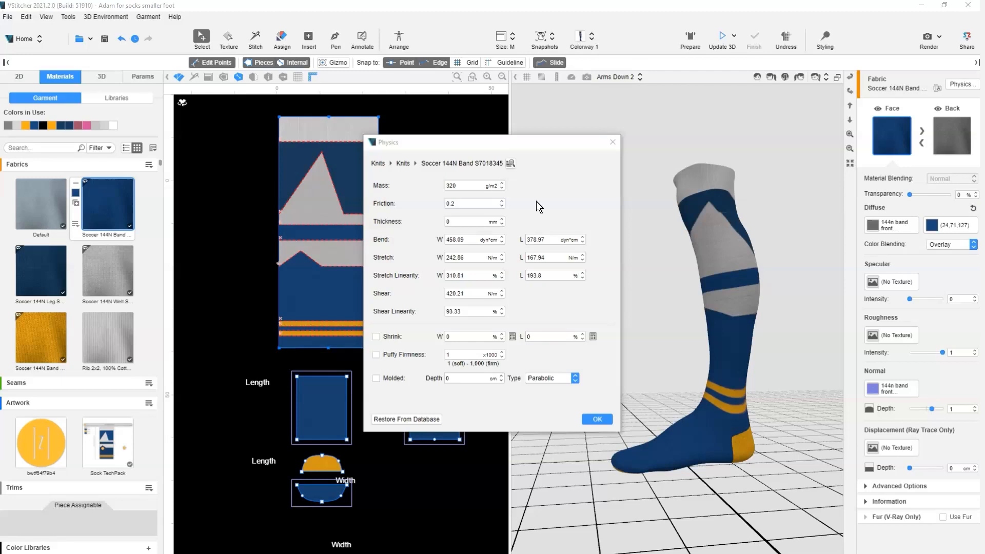
left_click(613, 142)
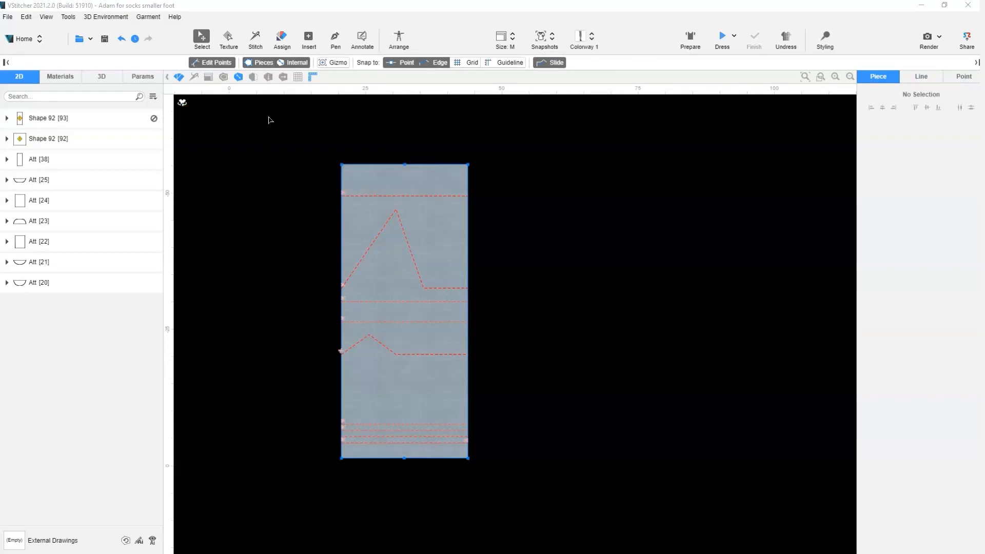
Try to trace the edges of the leg's cuff section with the Pen tool's Trace option, and undo the tracing
left_click(334, 38)
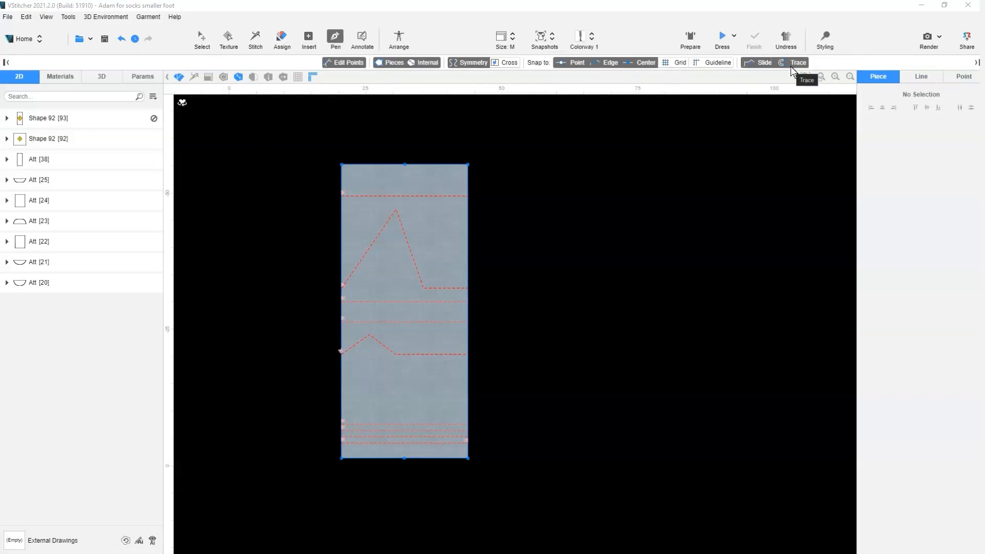
left_click(341, 196)
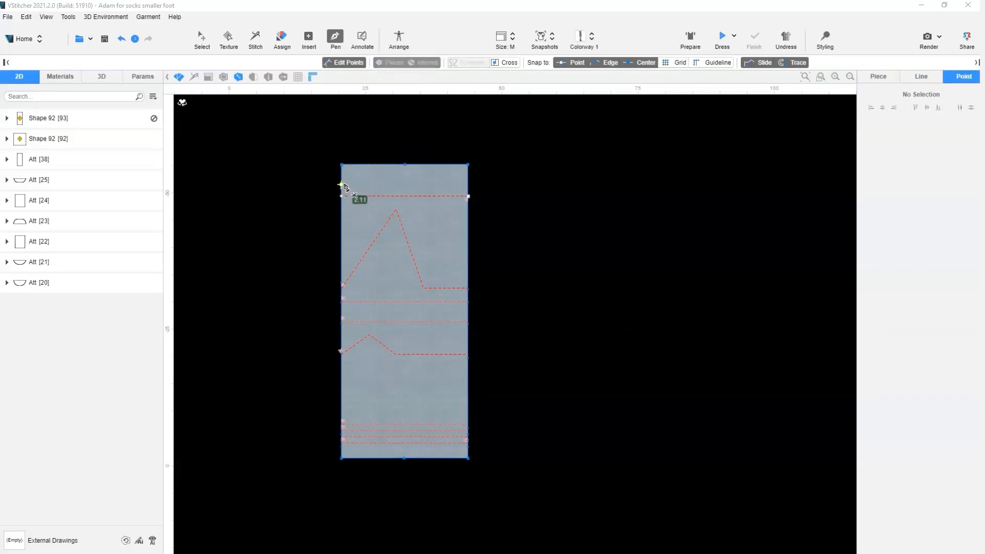
left_click(341, 164)
left_click(467, 164)
left_click(467, 196)
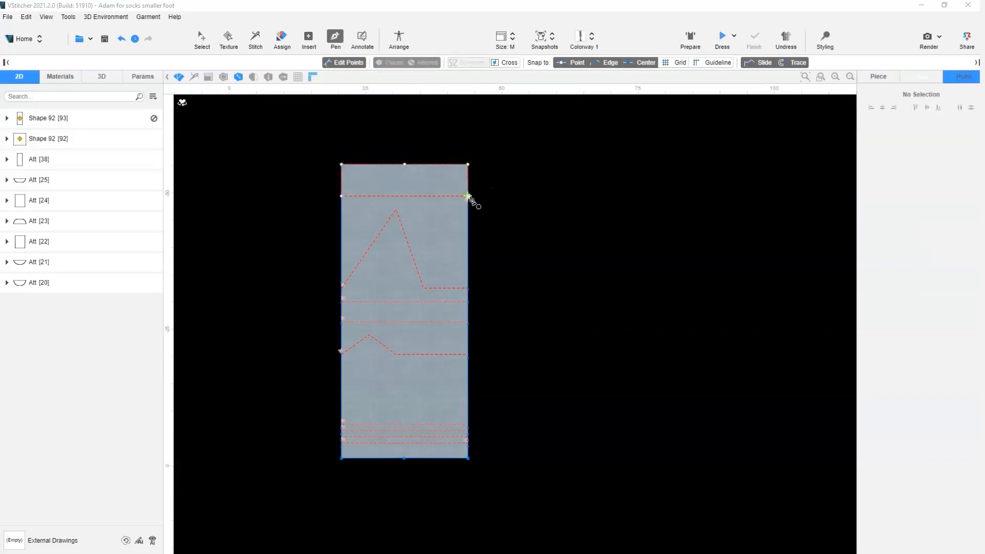
left_click(122, 41)
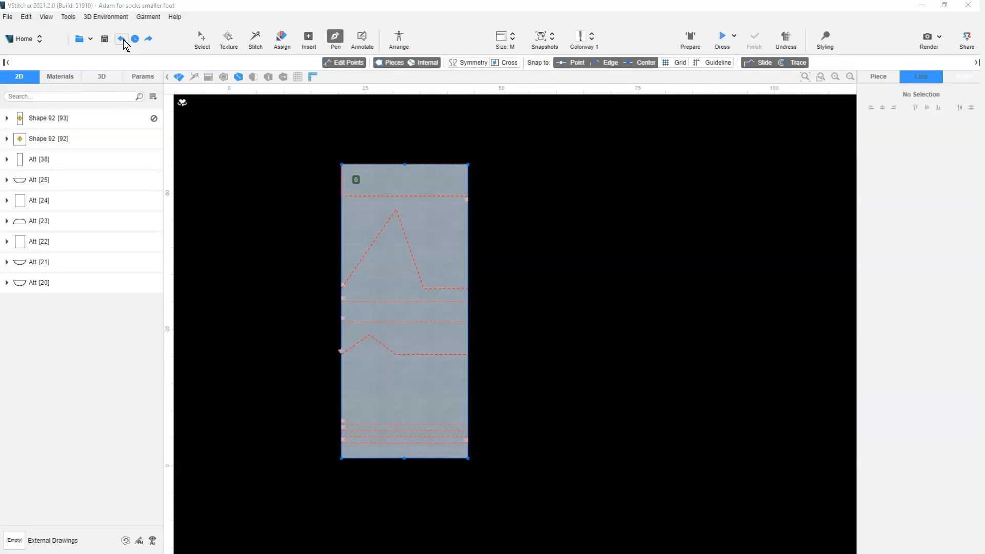
left_click(124, 43)
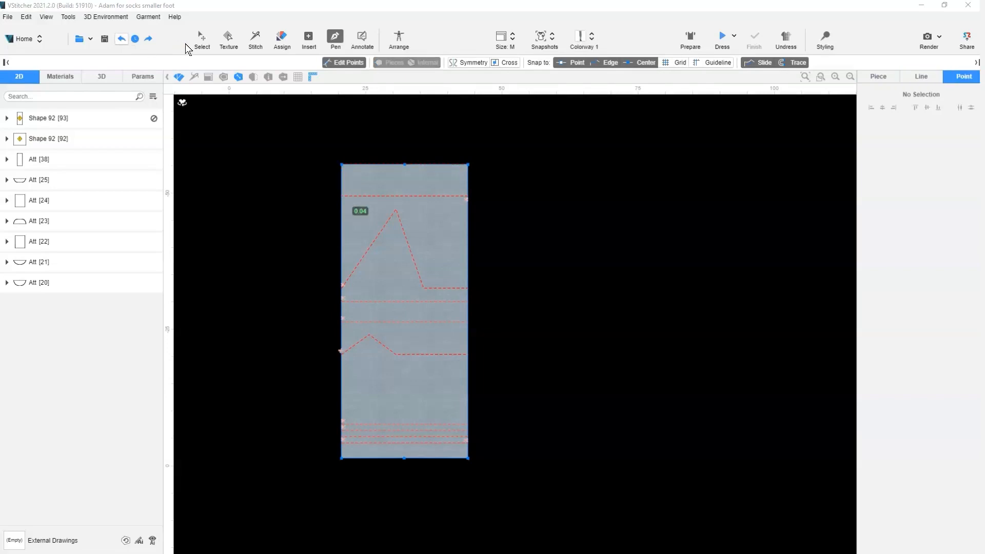
Set the unused Shape 92 [93] design piece back in use and move it beside the leg piece
left_click(201, 41)
left_click(151, 119)
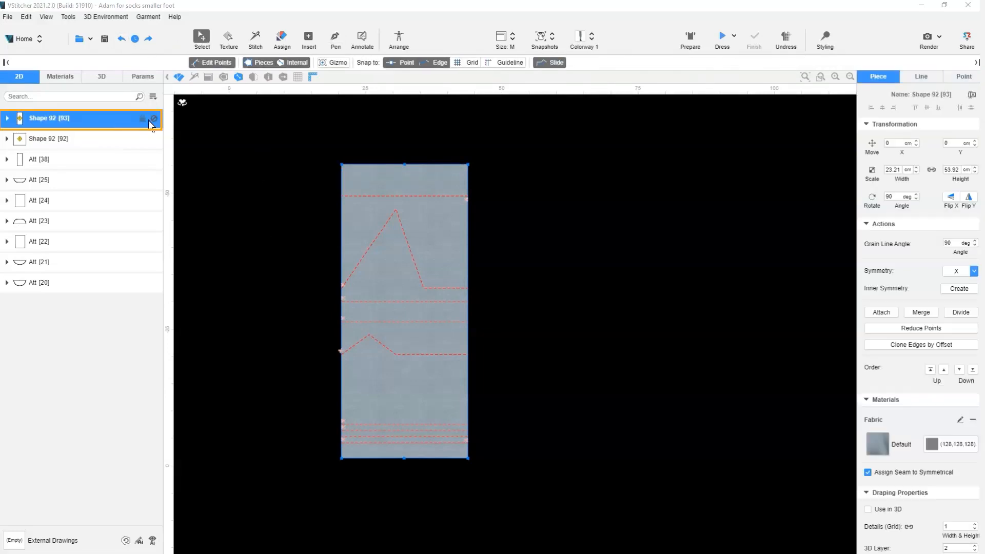
left_click_drag(418, 235, 639, 251)
Enable Cut Mark for all internal lines of the design piece and divide the piece along them
left_click_drag(672, 184, 624, 455)
scroll(881, 477, "down", 3)
left_click(892, 460)
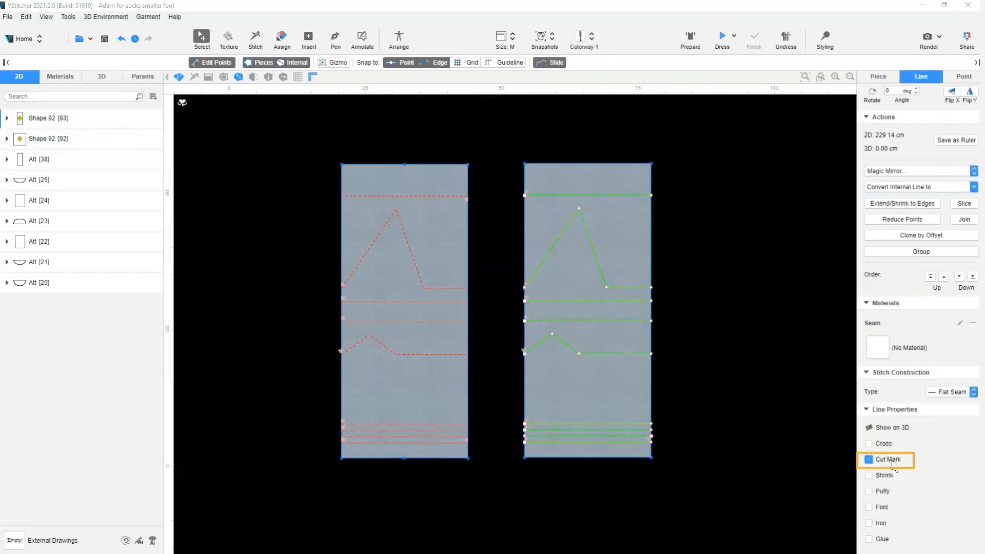
left_click(620, 241)
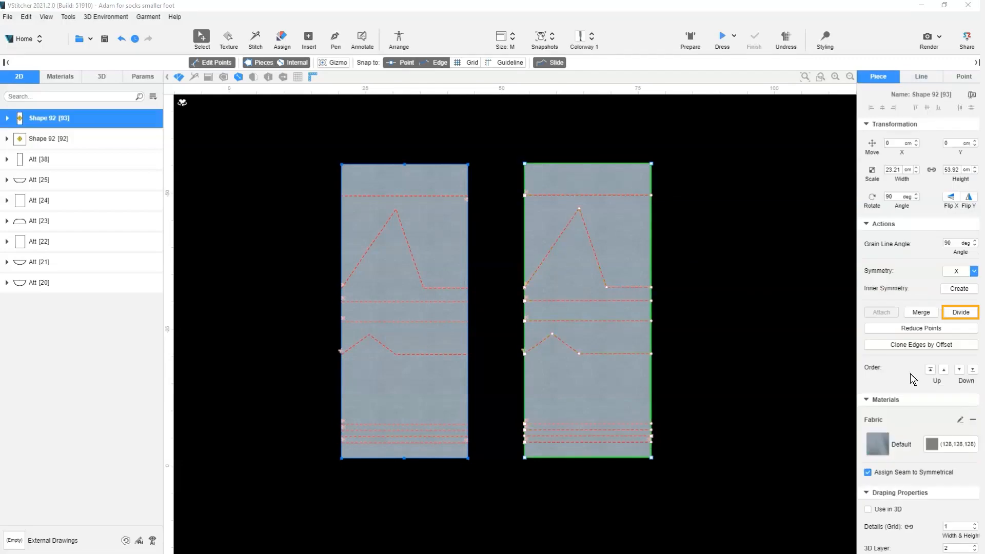
left_click(967, 313)
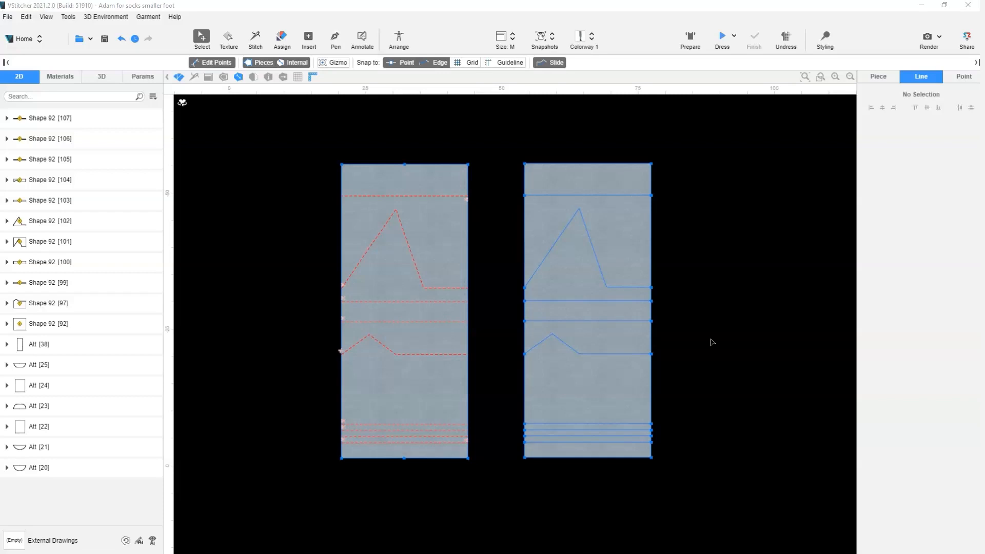
Overlay the divided design pieces on the leg piece to transfer their edges onto it as lines, and delete the divided pieces
left_click_drag(665, 149, 503, 506)
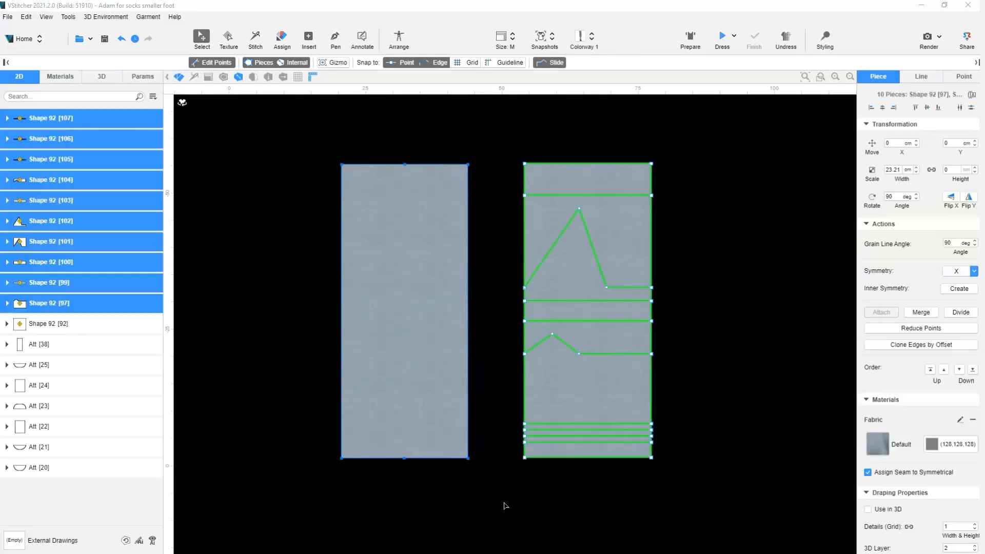
mouse_move(552, 180)
left_mouse_down()
mouse_move(363, 182)
mouse_move(368, 174)
left_mouse_up()
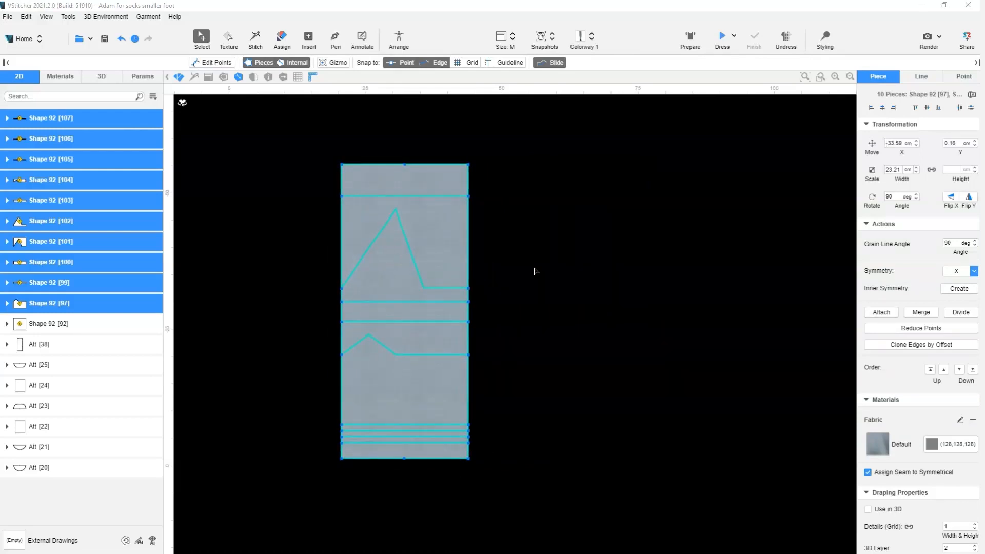
left_click(914, 79)
left_click(926, 303)
left_click_drag(440, 242, 635, 242)
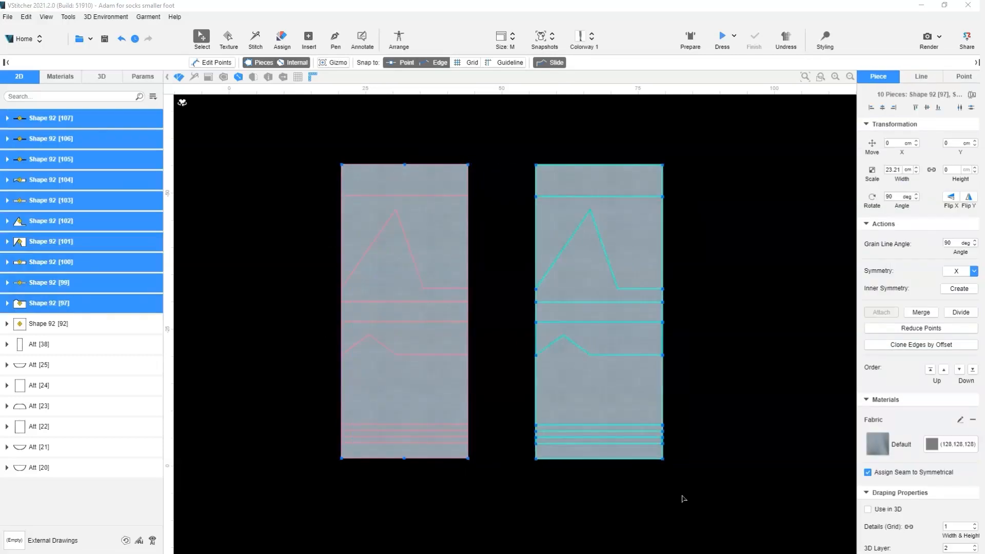
key("Delete")
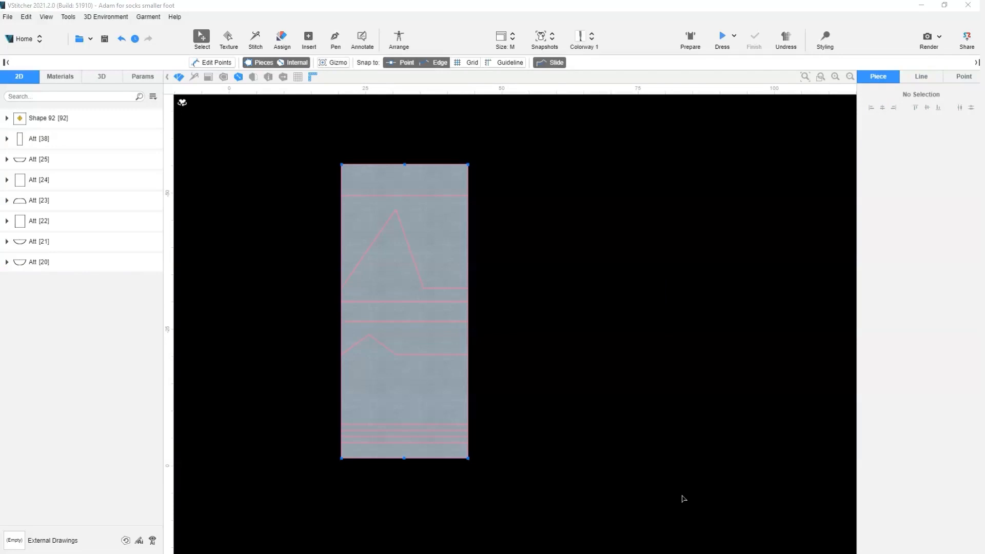
Enable Cut Mark for all the lines transferred from the divided pieces to the leg piece
left_click_drag(312, 132, 516, 488)
scroll(924, 434, "down", 3)
left_click(889, 475)
left_click(628, 385)
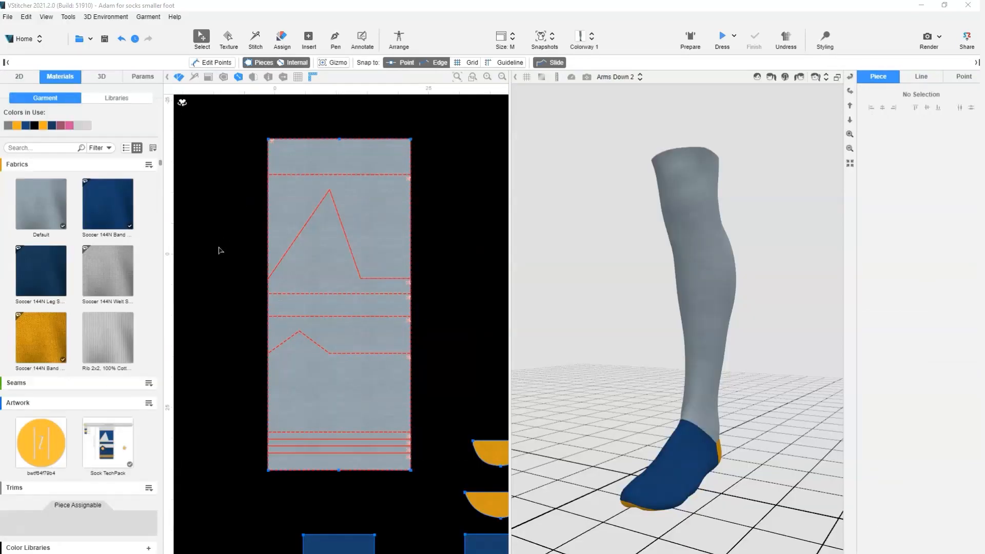
Apply Rib 2x2 to the re-lined leg piece's cuff and grey Soccer 144N Welt to its two peaked areas
left_click(318, 164)
left_click(108, 290)
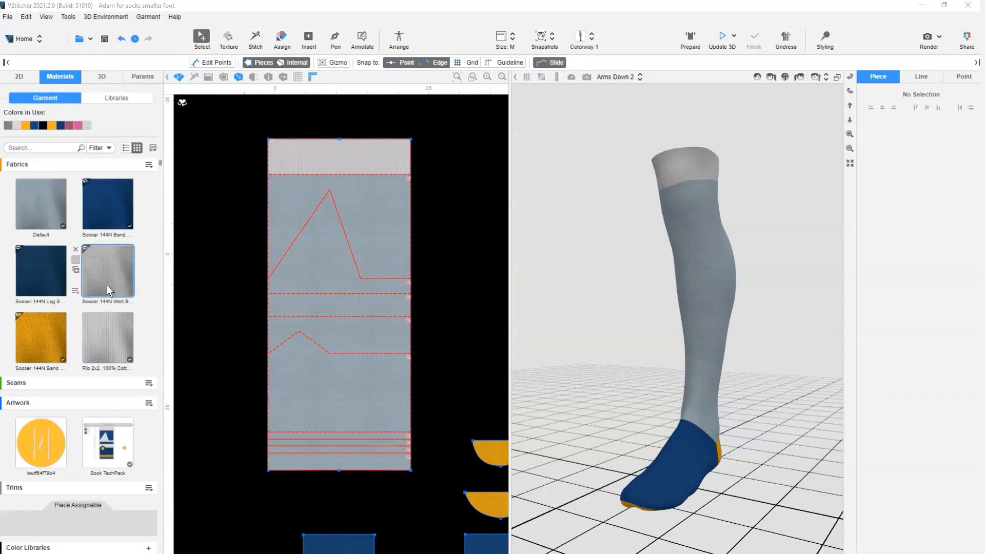
left_click(113, 272)
Apply yellow Soccer 144N Band to the two ankle stripes and the blue Band and Leg fabrics to the remaining leg sections
left_click_drag(36, 343, 309, 435)
left_click_drag(42, 339, 303, 457)
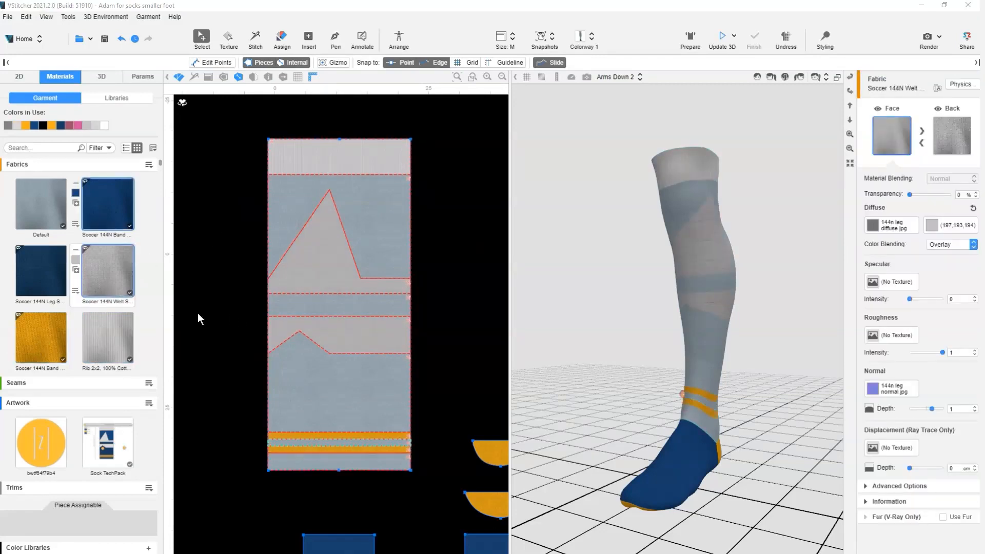
left_click_drag(198, 313, 339, 379)
left_click_drag(108, 205, 315, 300)
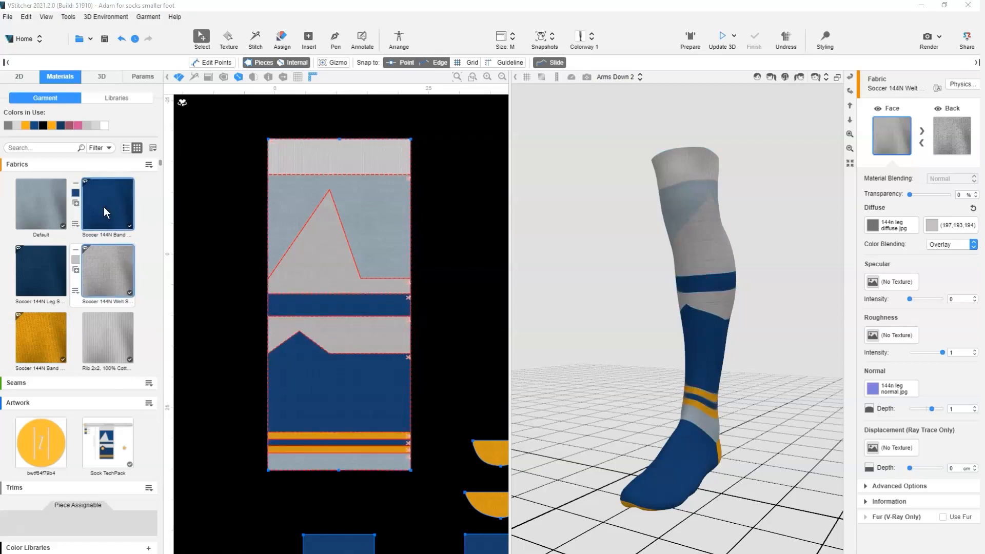
left_click_drag(45, 266, 390, 236)
left_click(451, 277)
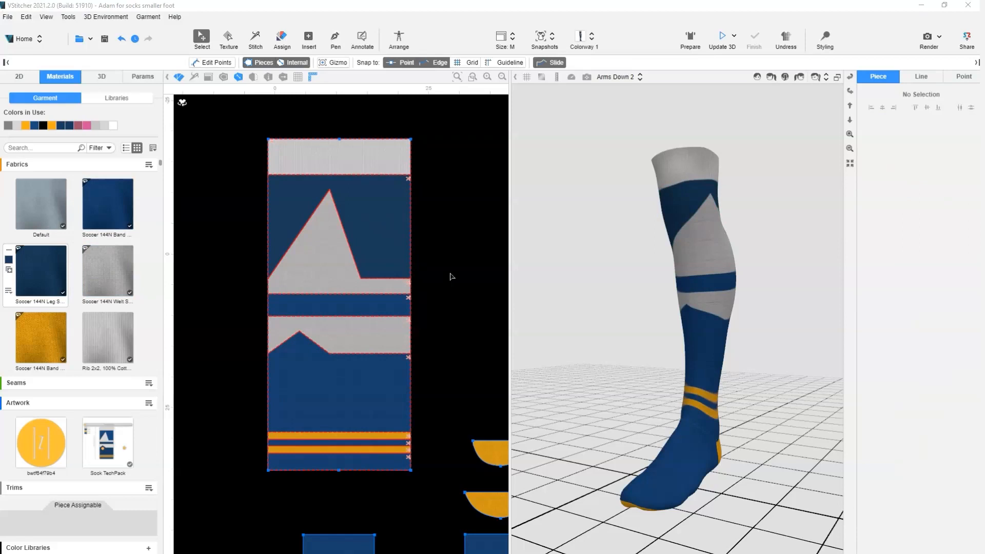
Update the 3D sock with the leg's new lines and fabrics and view it from the side
left_click(722, 39)
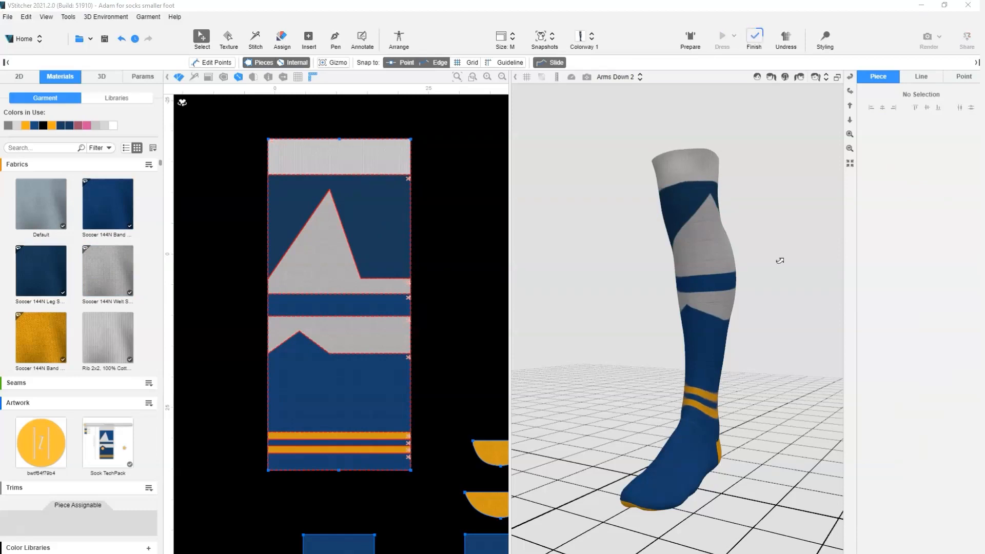
right_click_drag(777, 248, 790, 317)
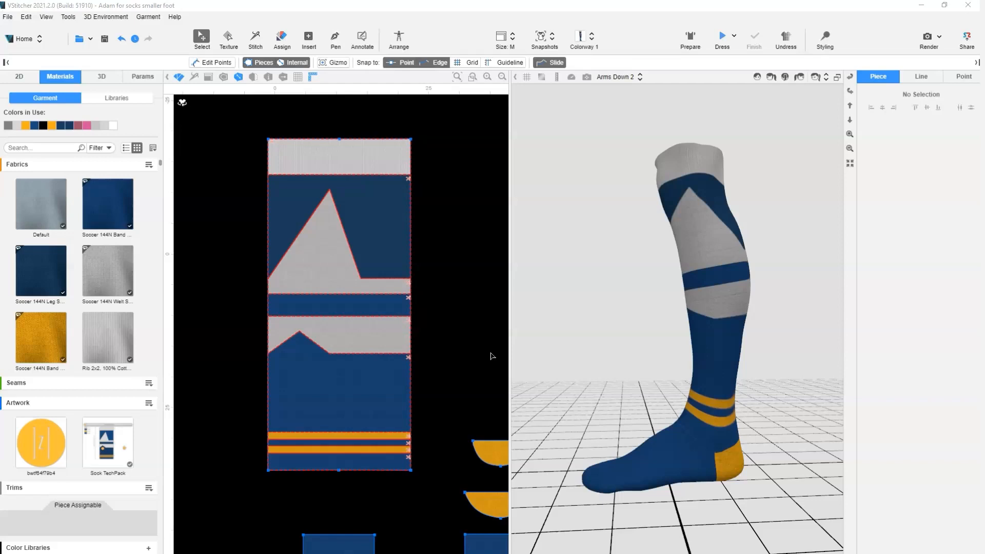
Place the round yellow logo artwork on the leg piece's blue area just below the smaller peak
scroll(491, 355, "up", 1)
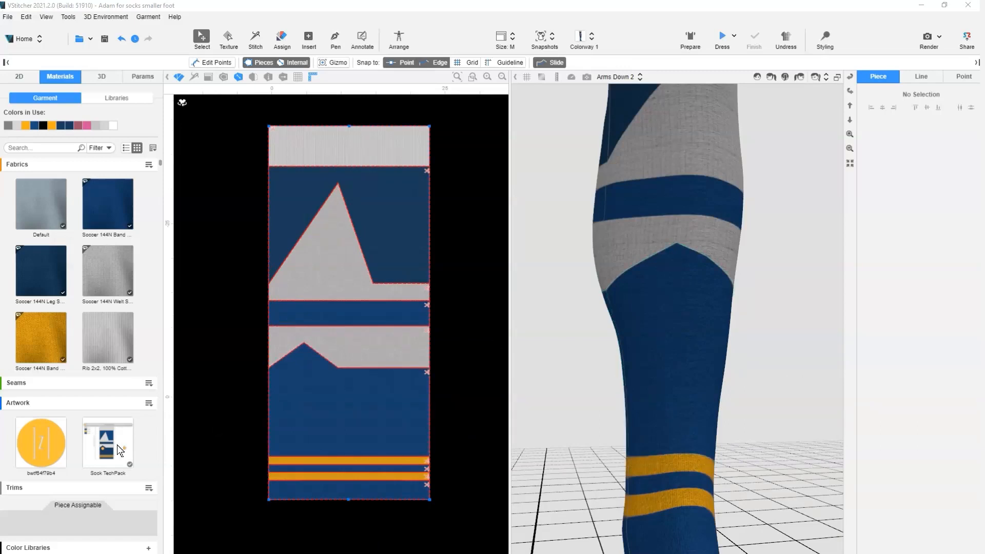
left_click_drag(49, 450, 307, 377)
scroll(303, 375, "up", 4)
Unlink the logo artwork's image proportions, set its width to 2.8 cm and enable Use Lower Layer Maps
right_click(314, 367)
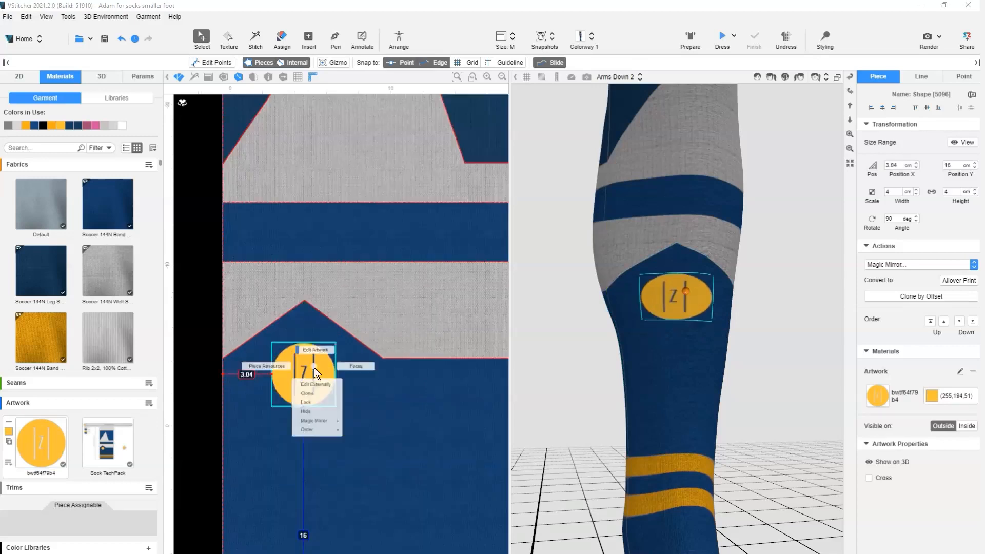
left_click(317, 341)
left_click(895, 246)
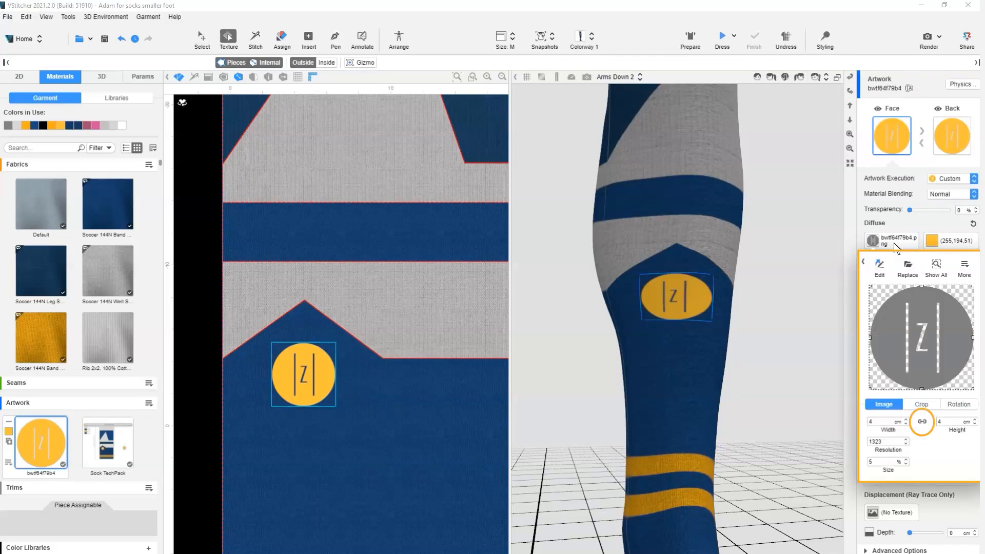
left_click(922, 423)
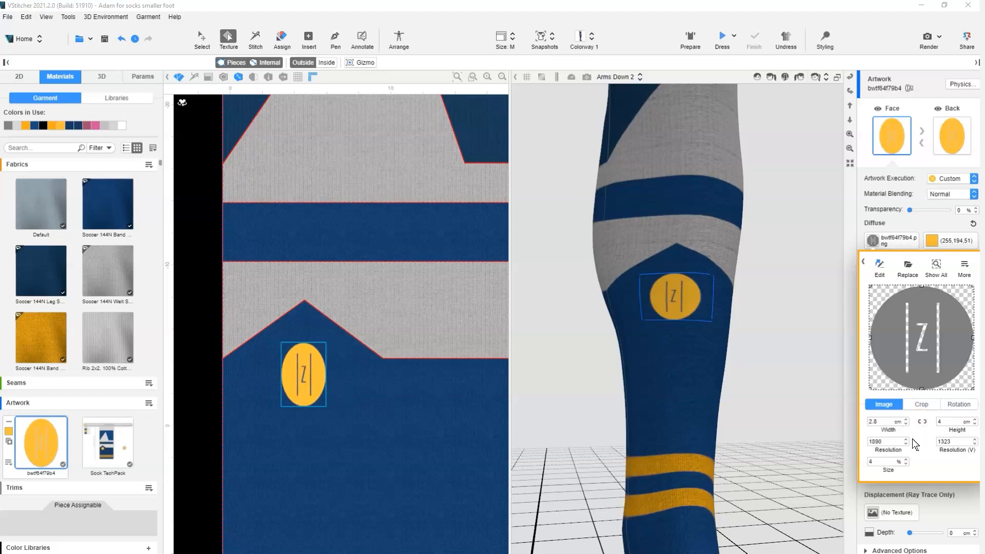
left_click(946, 492)
left_click(893, 300)
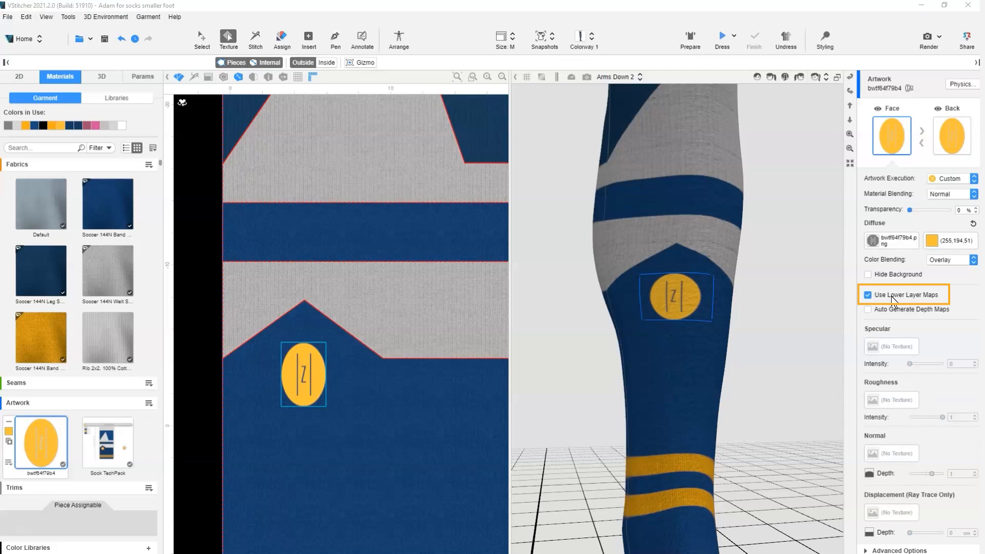